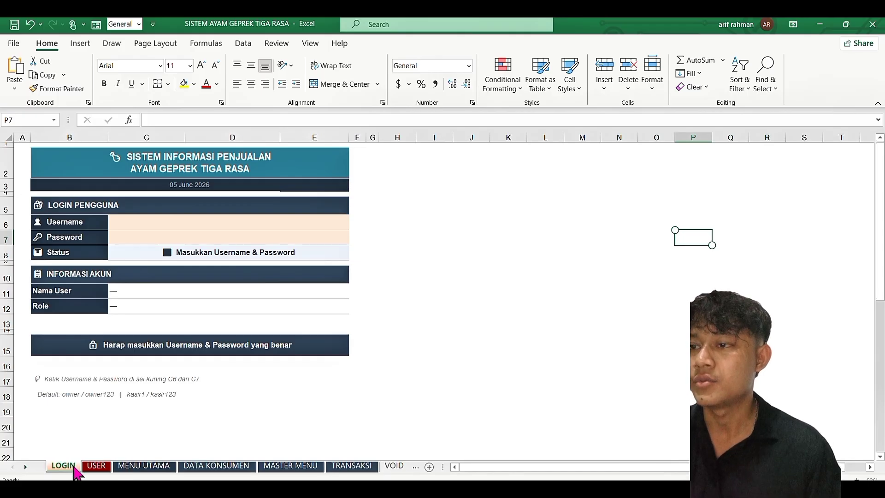
click(95, 467)
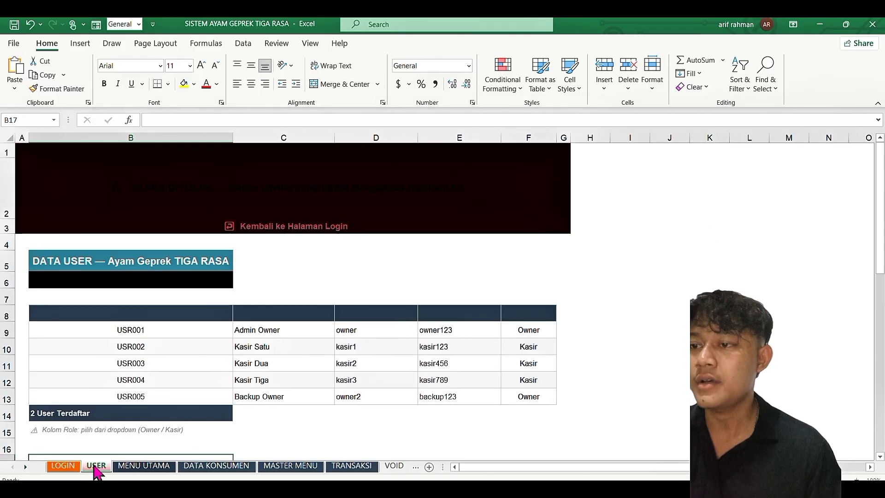
click(152, 468)
click(221, 466)
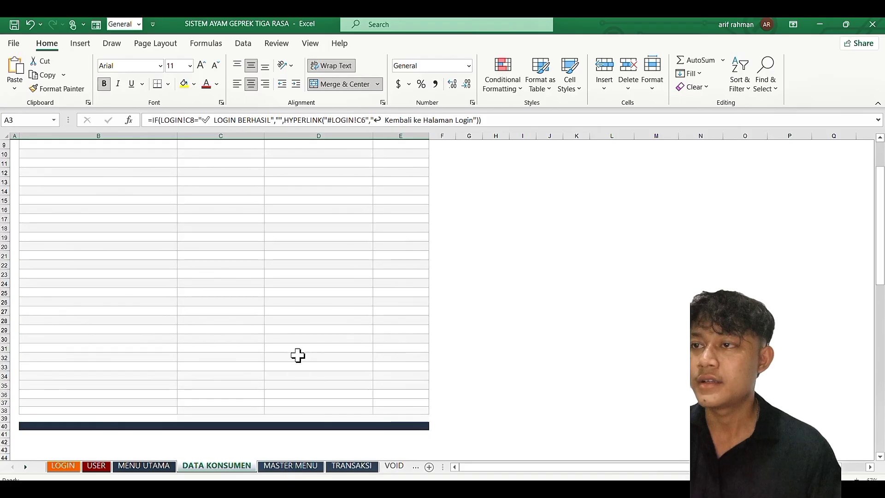
scroll(297, 355, up, 3)
click(309, 467)
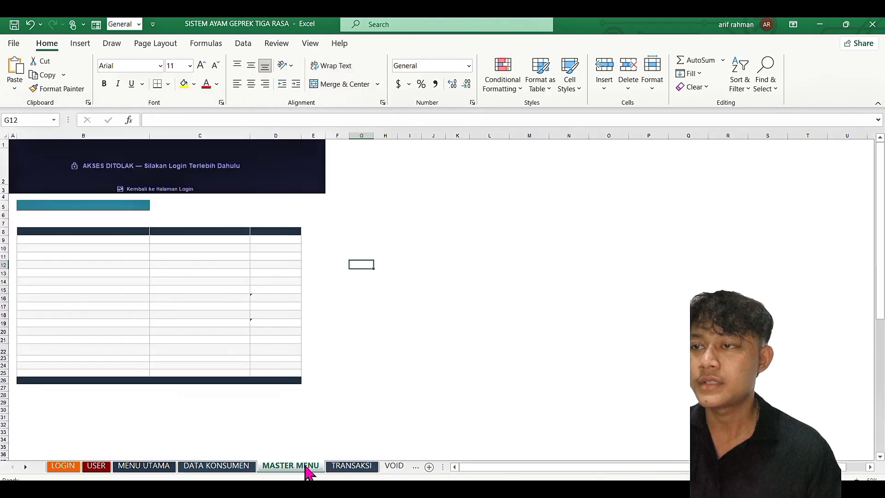
click(352, 466)
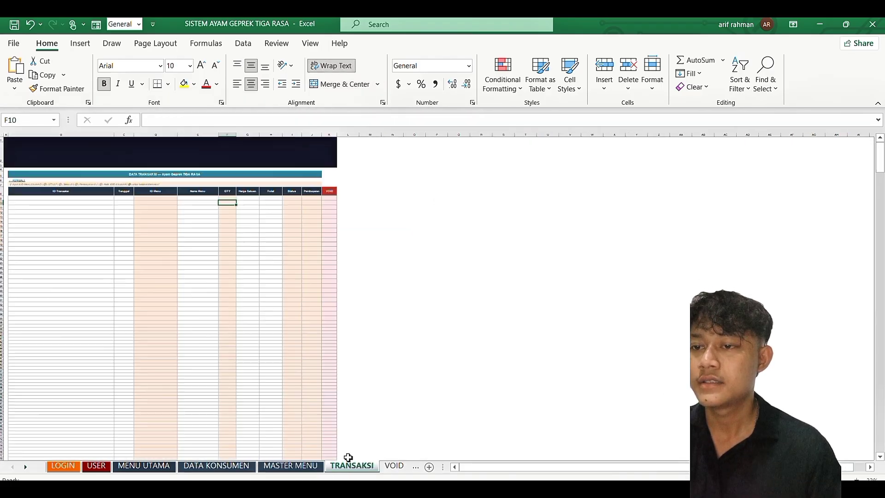
scroll(335, 468, down, 3)
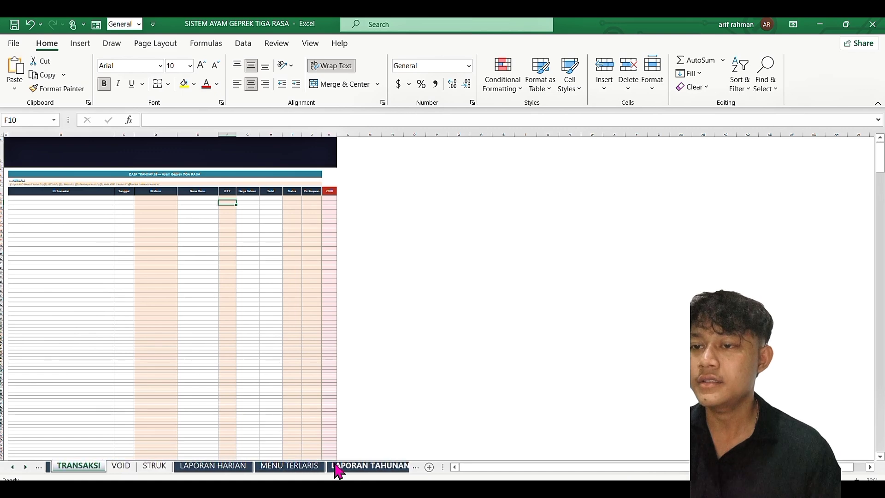
click(362, 466)
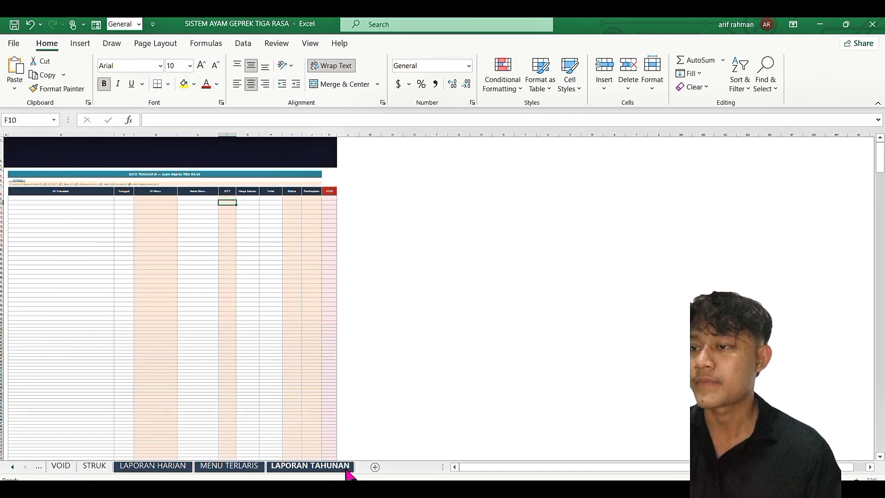
scroll(251, 468, up, 3)
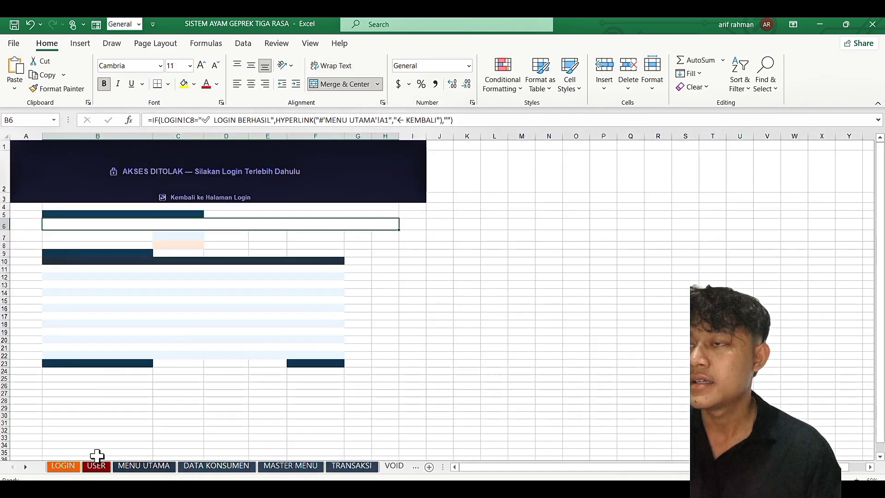
scroll(182, 278, up, 3)
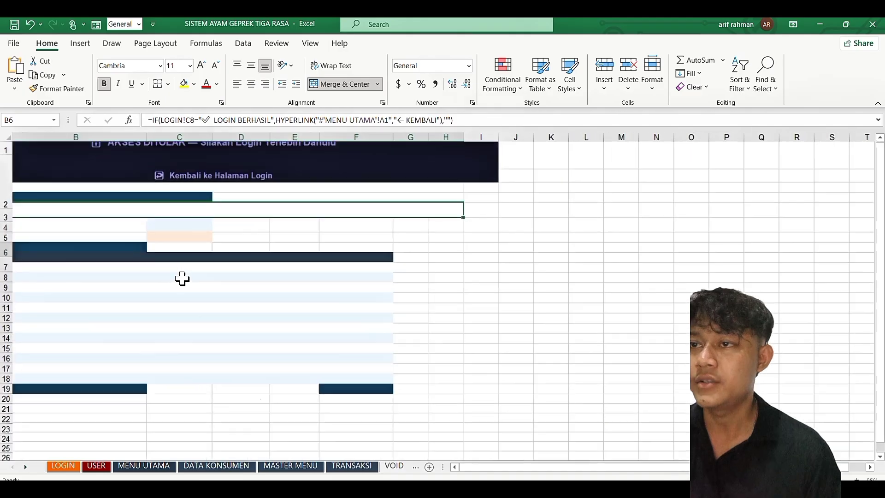
scroll(207, 237, up, 2)
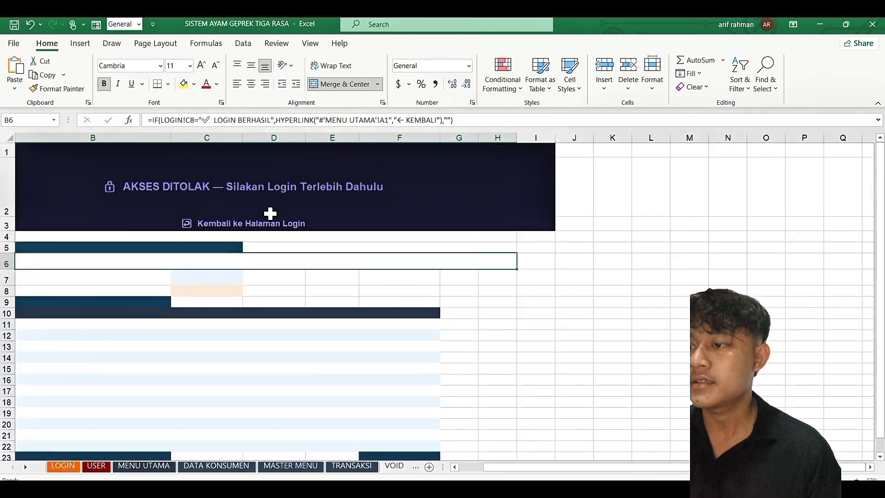
scroll(201, 312, down, 2)
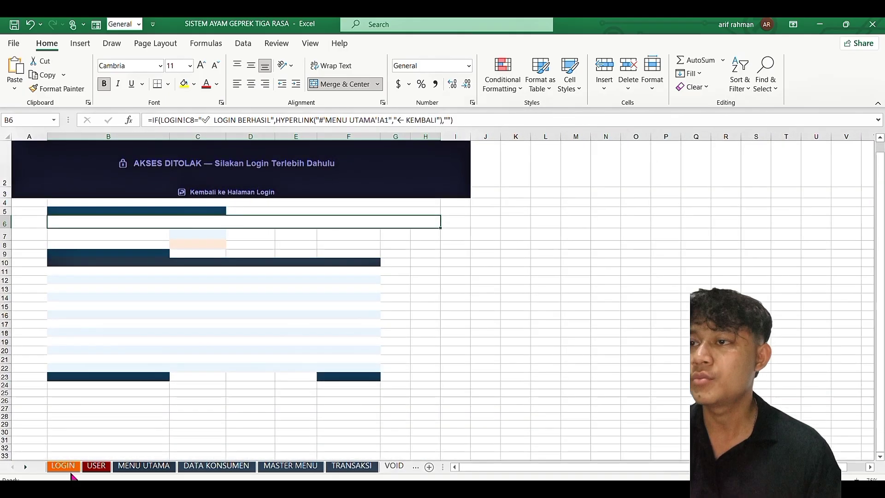
click(63, 465)
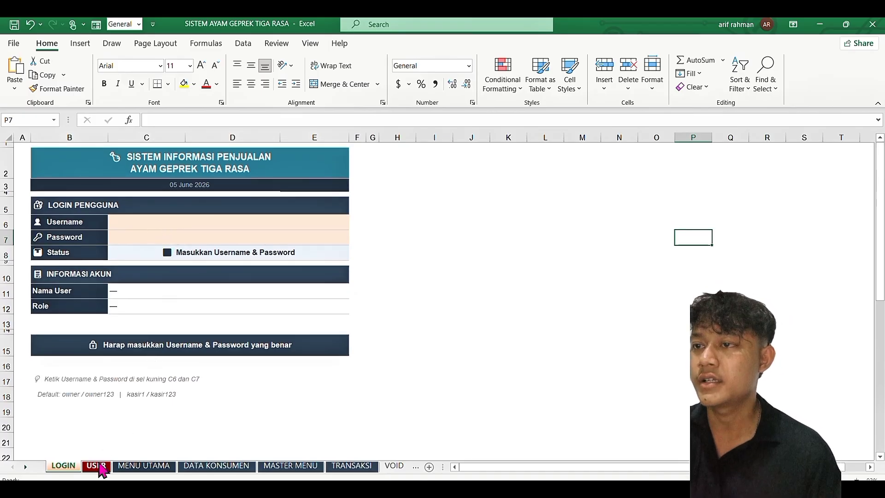
click(97, 465)
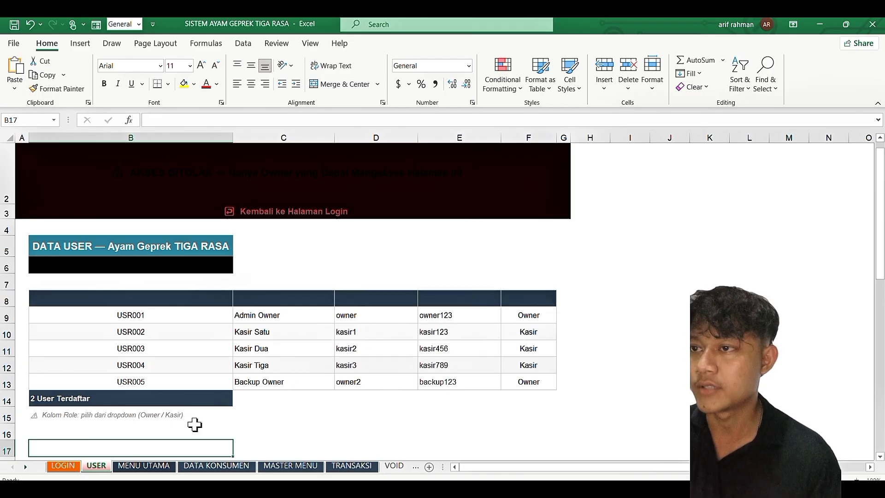
Step: Sign in on the LOGIN sheet with the cashier username and password in C6 and C7
click(70, 468)
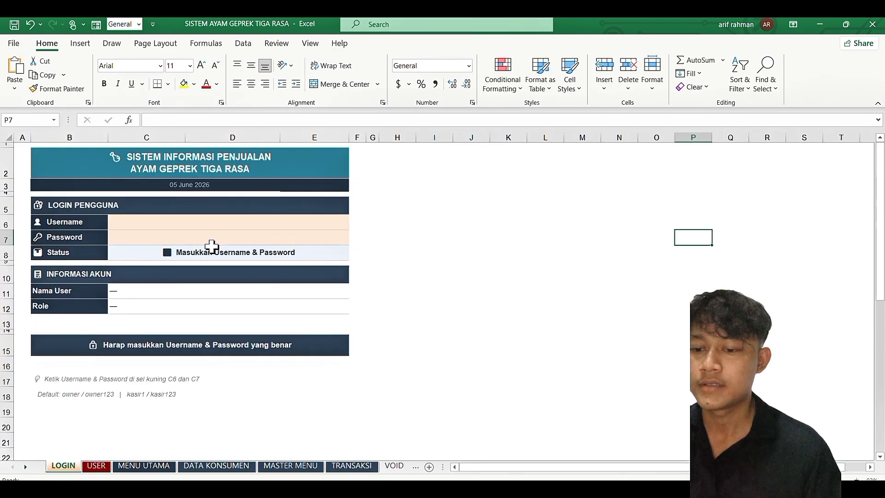
click(229, 225)
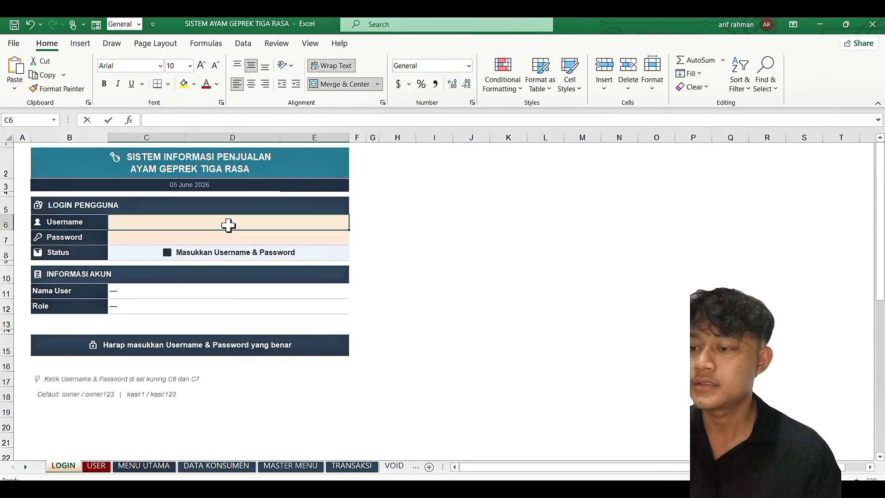
text(kasir1)
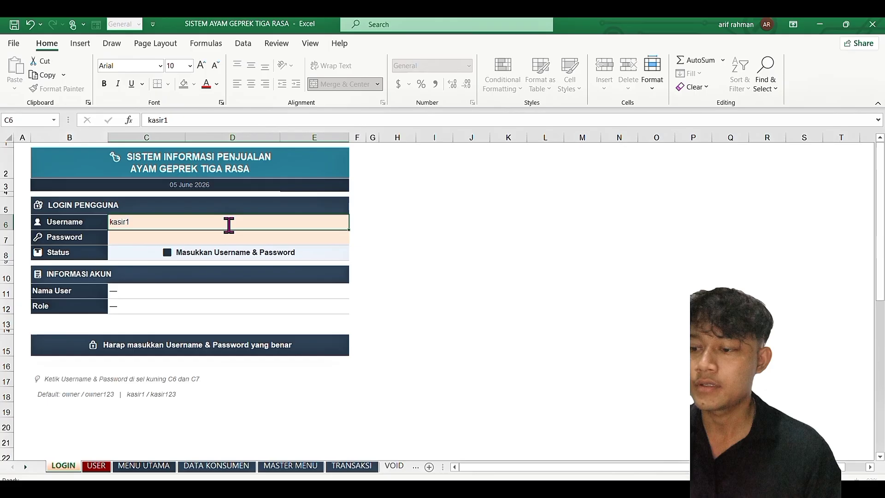
key(Return)
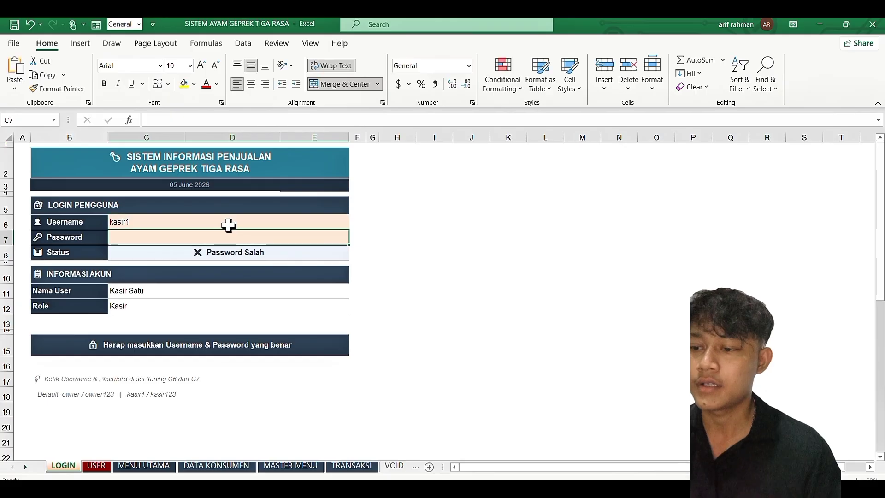
text(kasi)
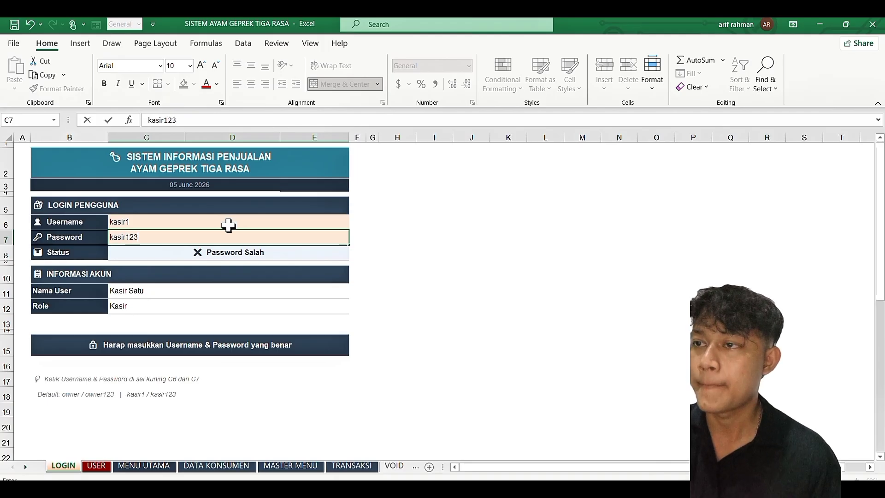
text(r123)
key(Return)
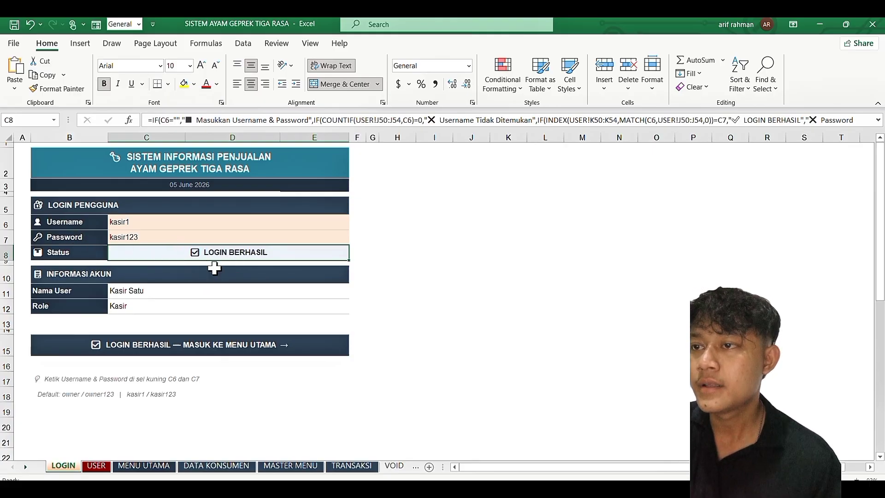
ctrl+scroll(214, 267, up, 4)
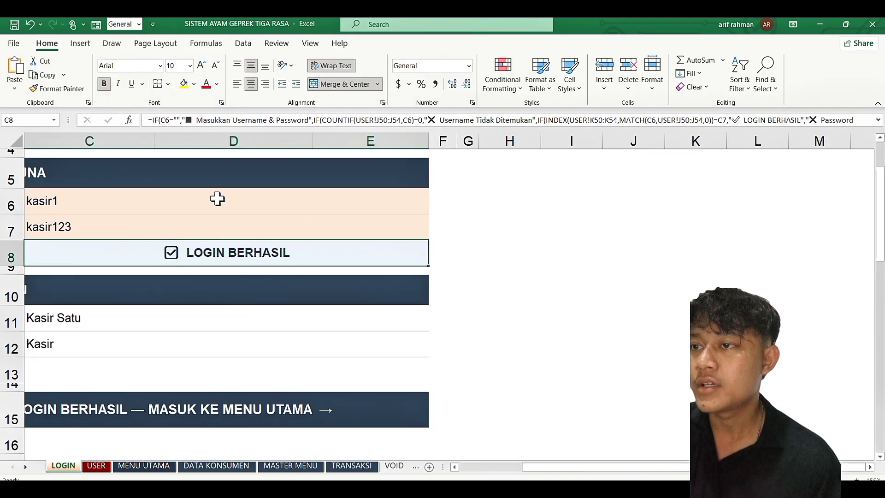
ctrl+scroll(226, 325, down, 4)
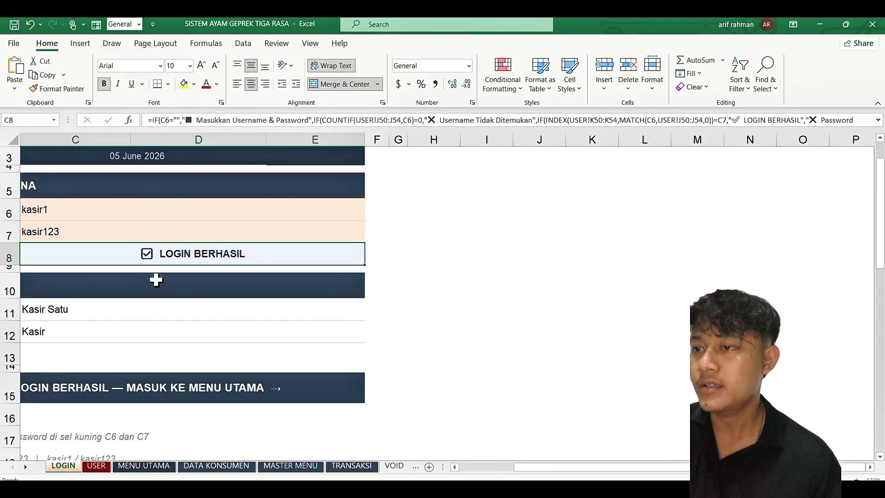
scroll(156, 279, left, 3)
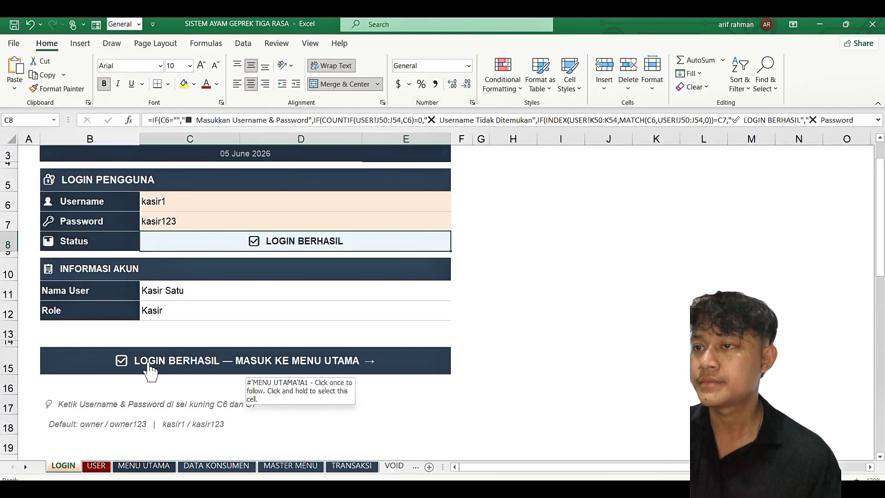
Step: Follow the LOGIN BERHASIL banner to MENU UTAMA and review the cashier greeting and session notice
click(253, 371)
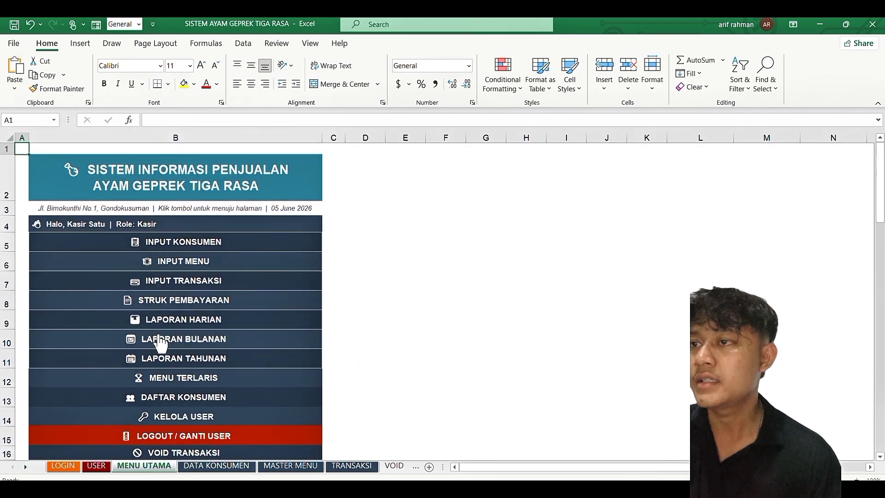
scroll(161, 344, down, 1)
scroll(159, 341, up, 1)
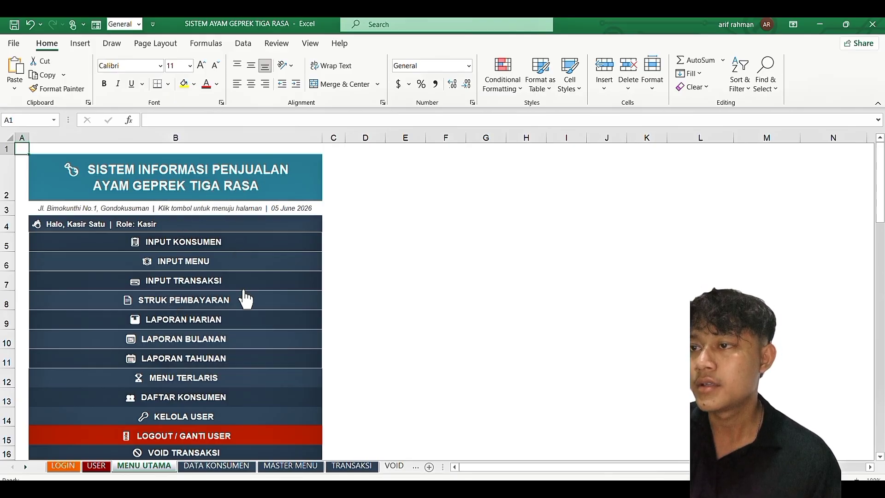
scroll(245, 298, down, 1)
scroll(245, 298, up, 1)
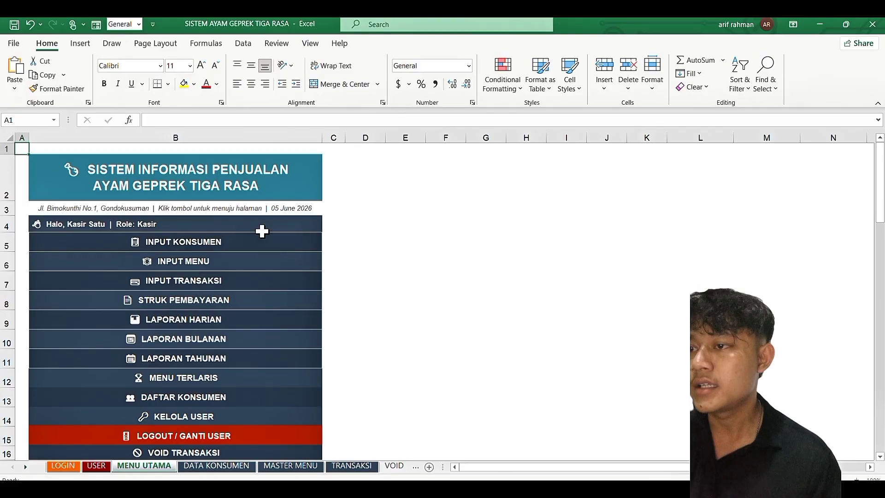
scroll(211, 323, down, 1)
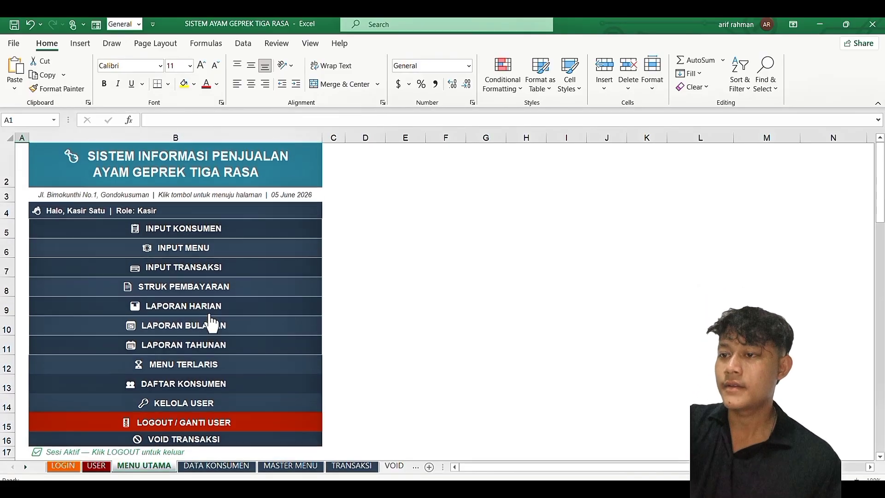
scroll(211, 322, up, 1)
scroll(212, 323, down, 1)
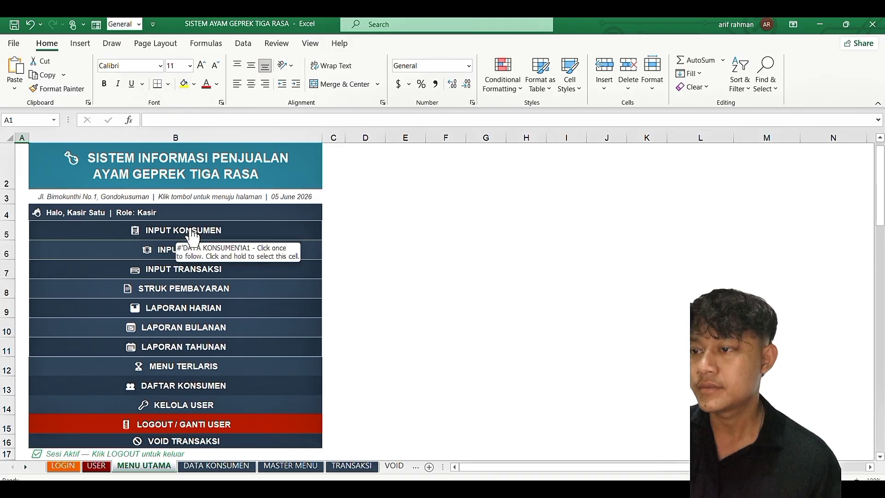
click(184, 230)
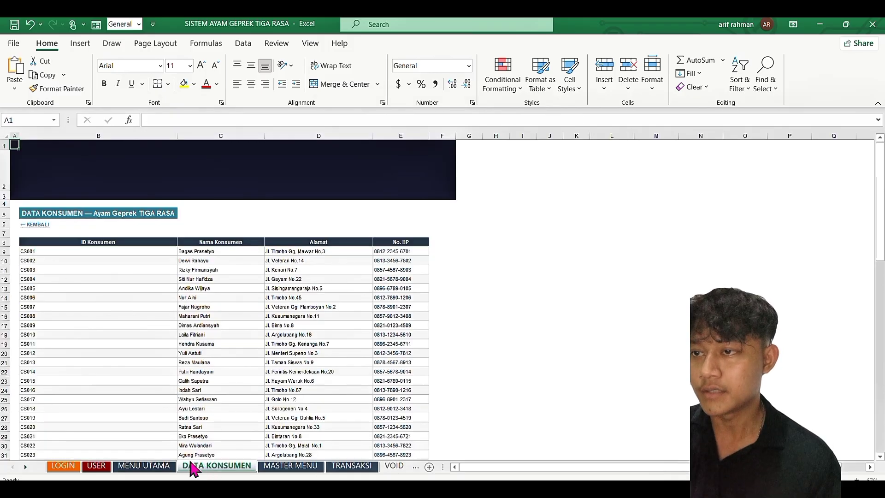
click(276, 466)
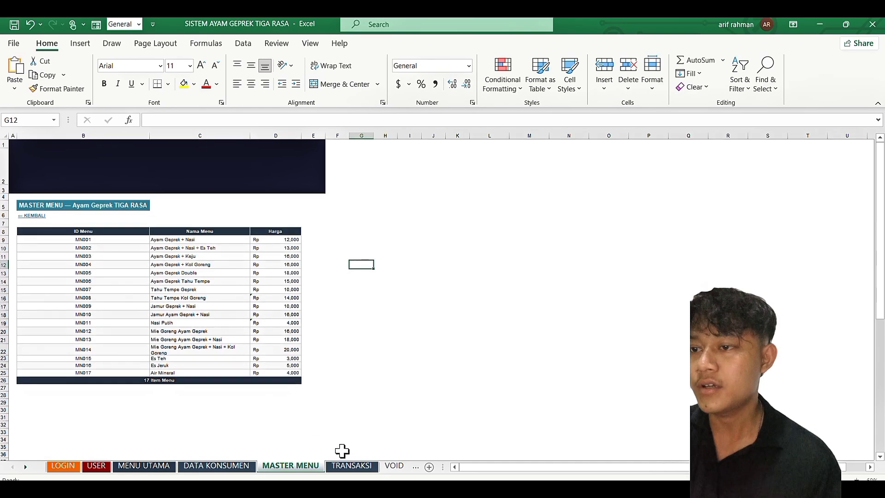
click(349, 468)
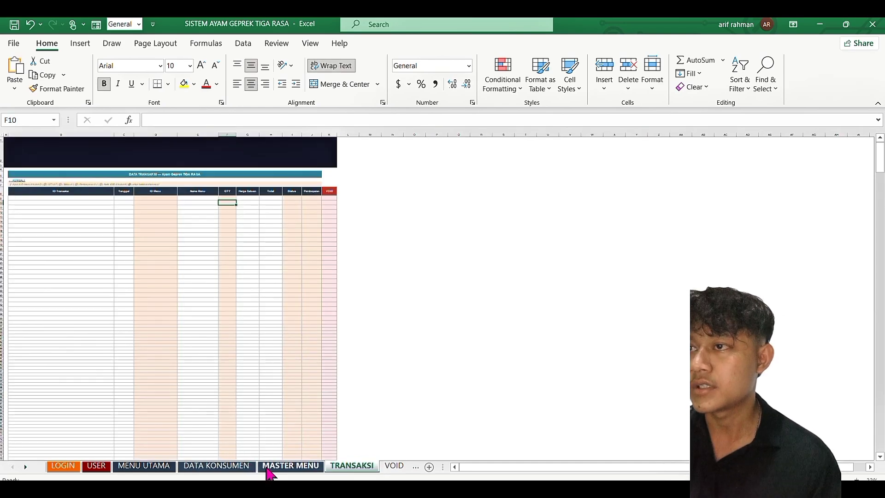
scroll(266, 469, down, 5)
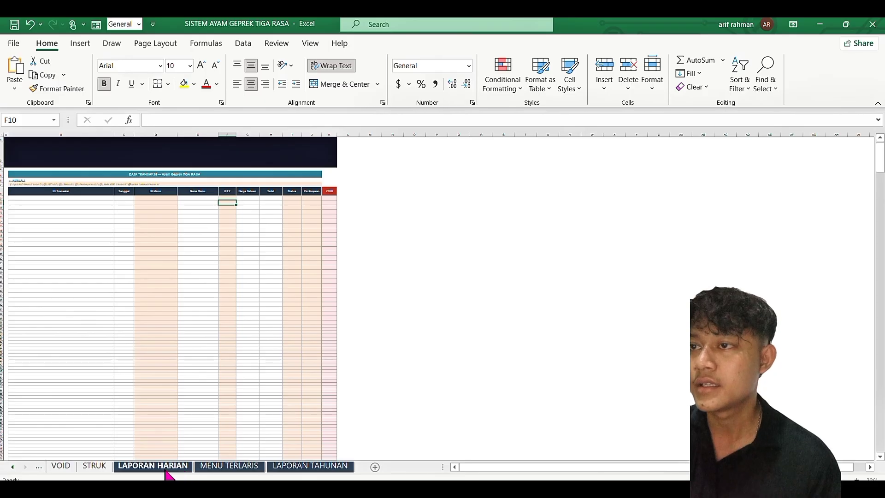
click(180, 468)
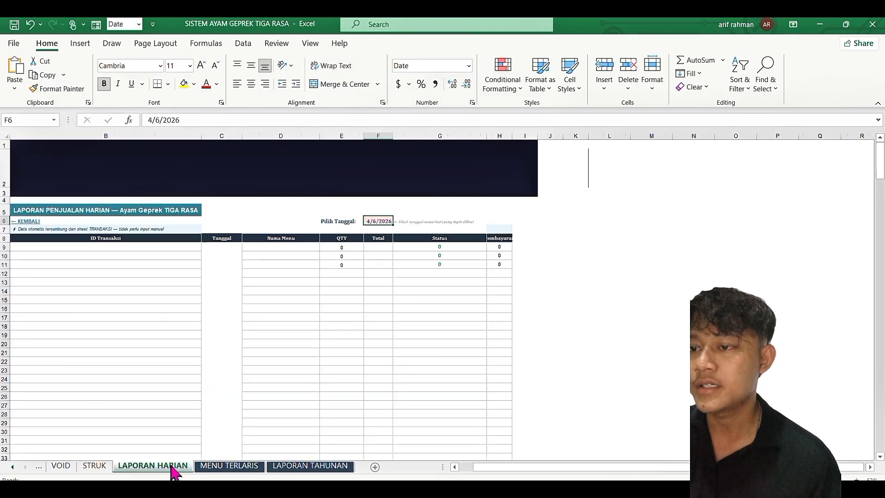
click(227, 469)
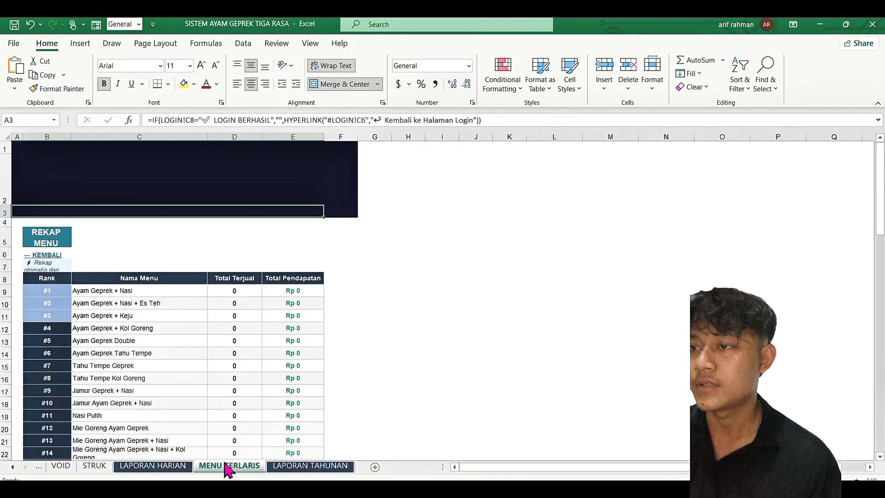
click(278, 467)
scroll(200, 469, up, 5)
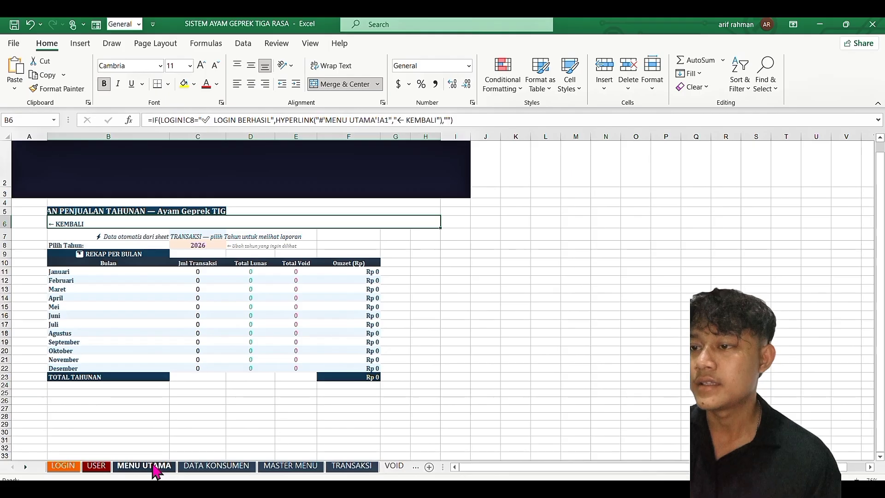
click(148, 465)
scroll(227, 335, up, 1)
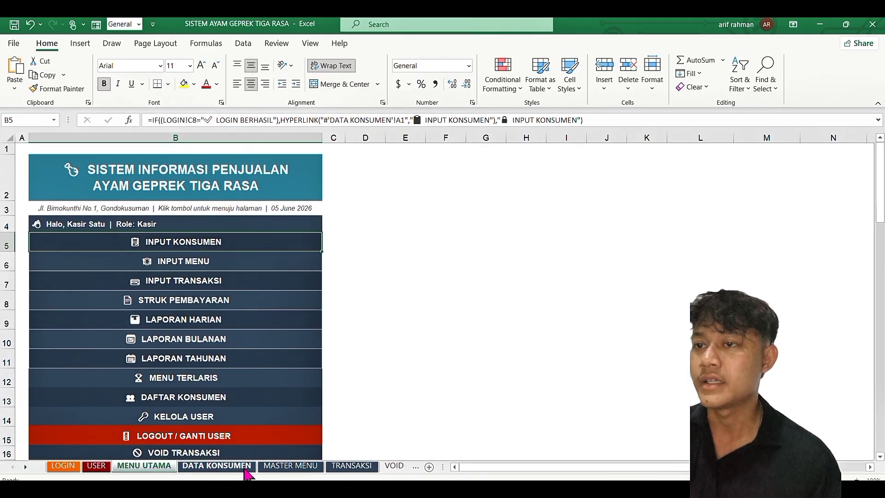
click(246, 466)
scroll(242, 331, down, 1)
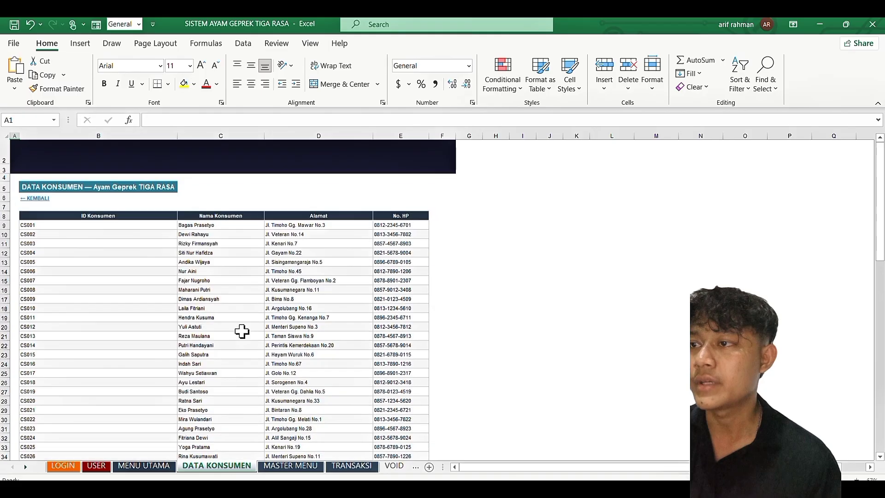
scroll(242, 331, up, 1)
scroll(241, 331, up, 1)
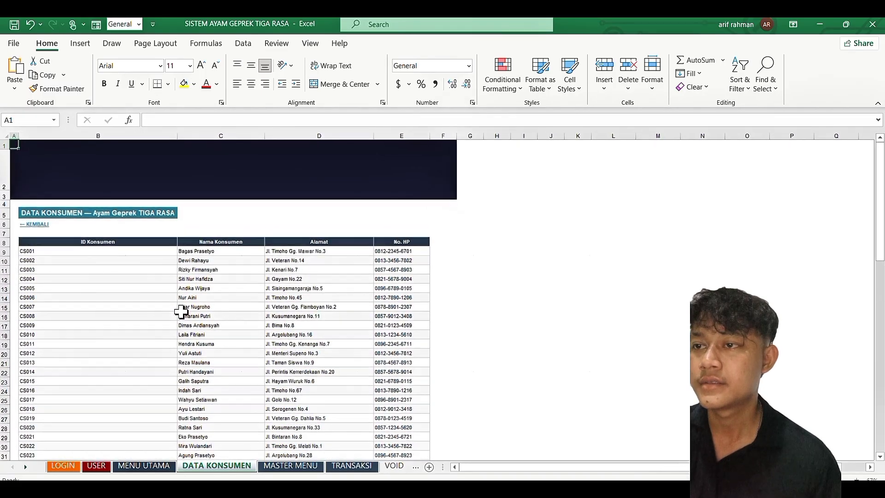
scroll(181, 311, down, 1)
scroll(181, 311, up, 2)
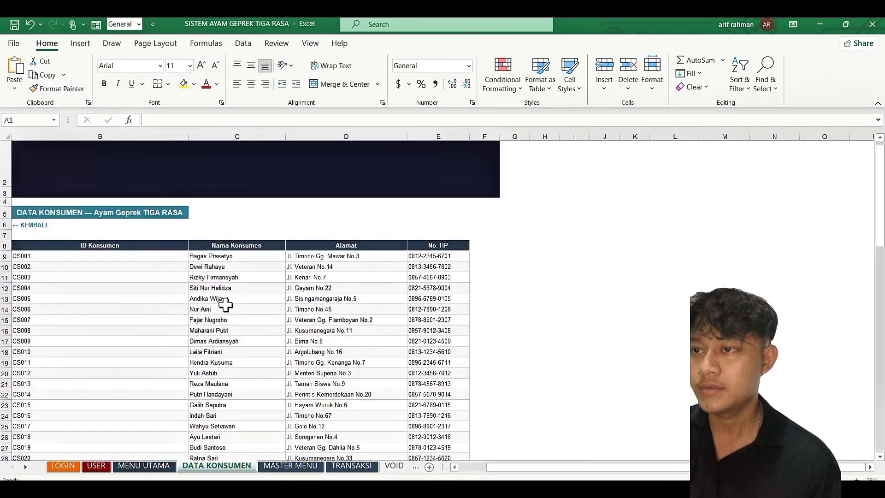
scroll(225, 305, down, 5)
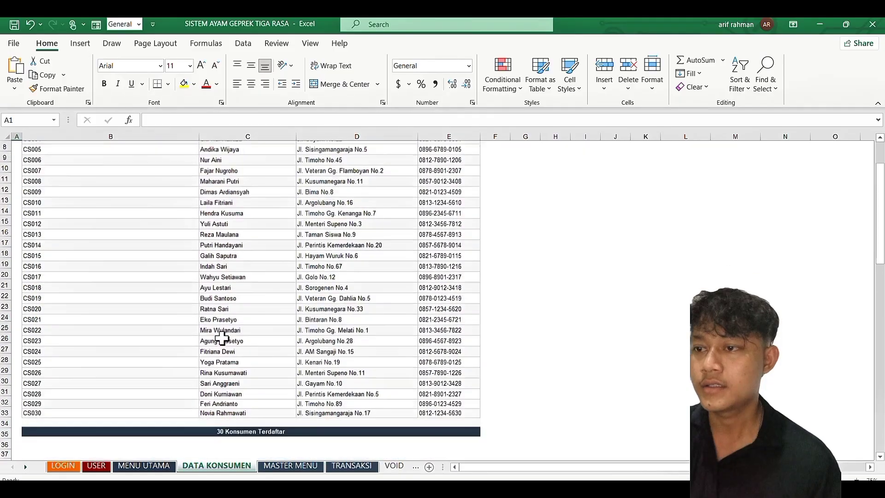
scroll(221, 338, up, 5)
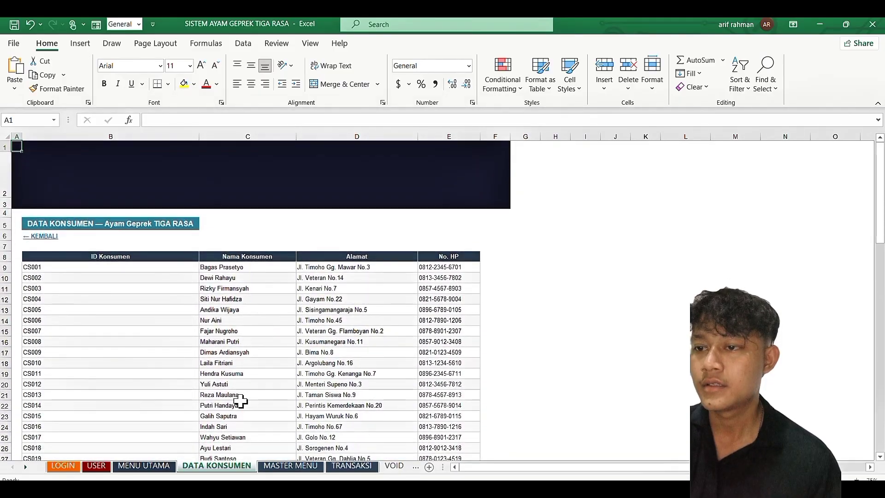
click(290, 466)
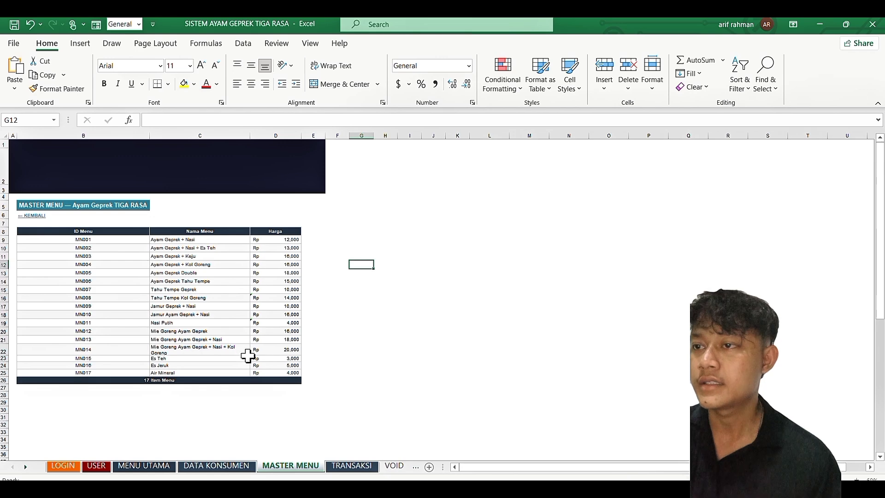
click(354, 464)
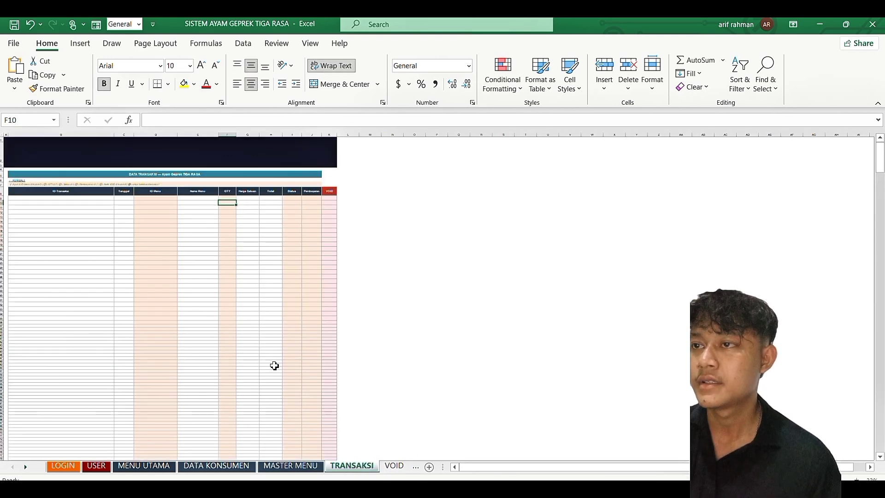
scroll(180, 328, up, 3)
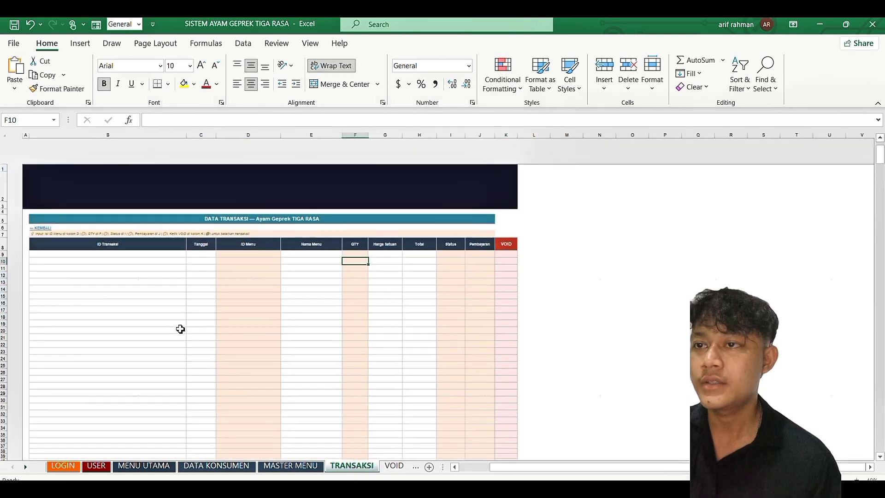
scroll(180, 329, up, 3)
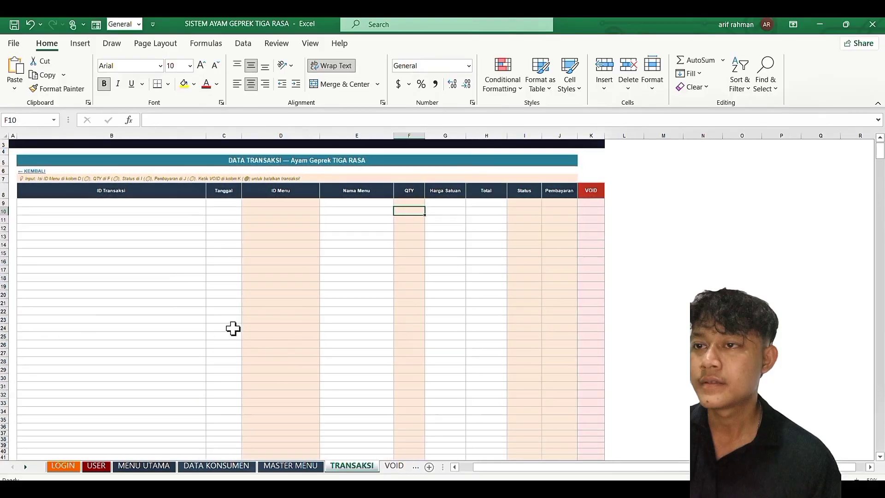
scroll(255, 289, down, 1)
click(289, 248)
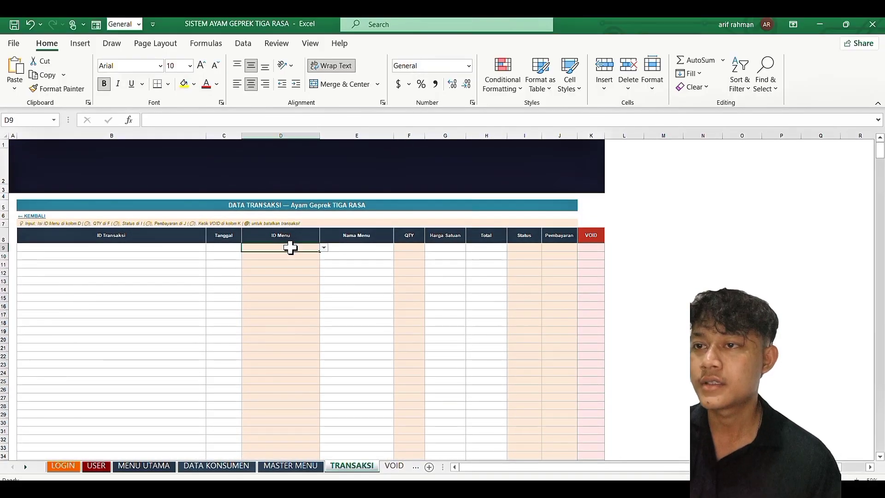
Step: Choose menu ID MN001 from the D9 dropdown on the TRANSAKSI sheet
click(324, 248)
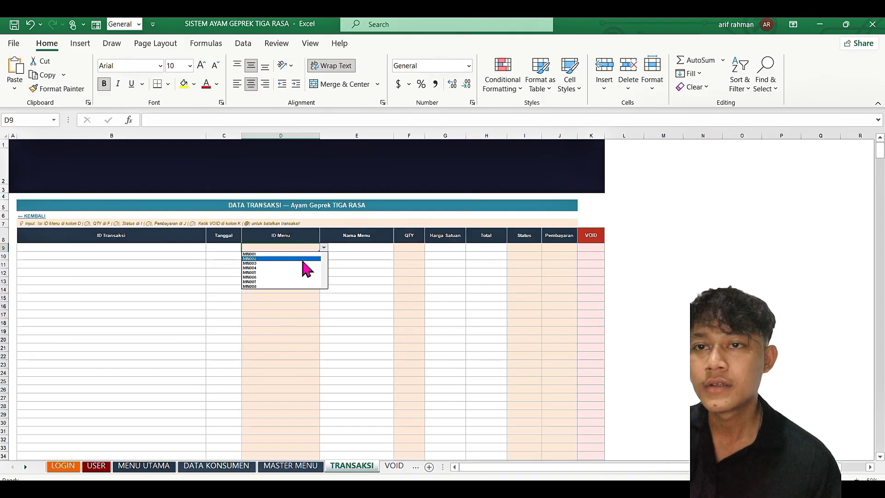
ctrl+scroll(355, 341, up, 4)
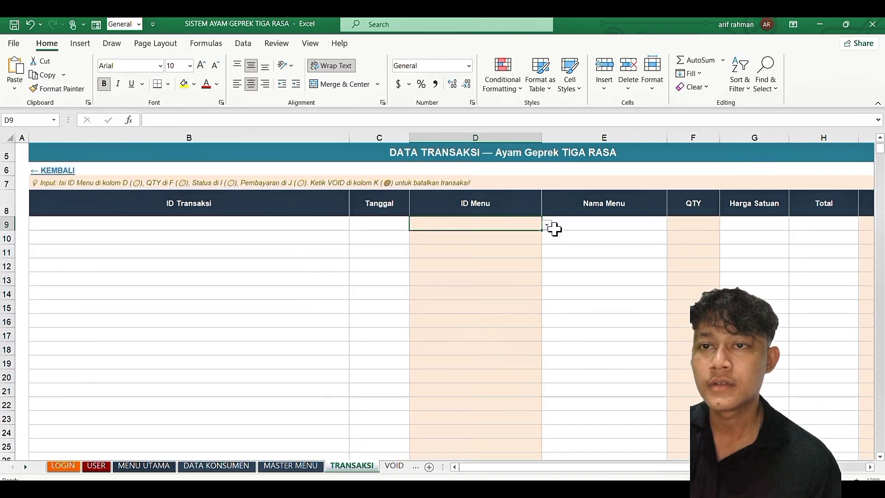
click(551, 226)
click(521, 225)
click(544, 225)
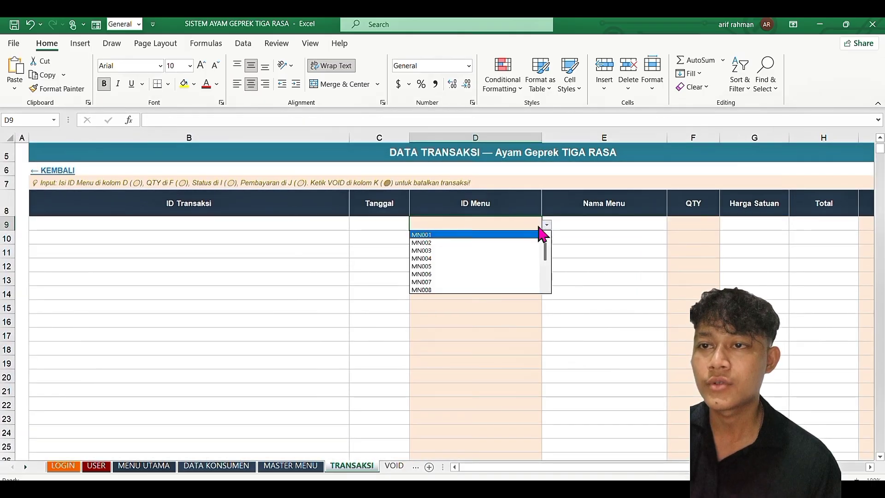
key(Escape)
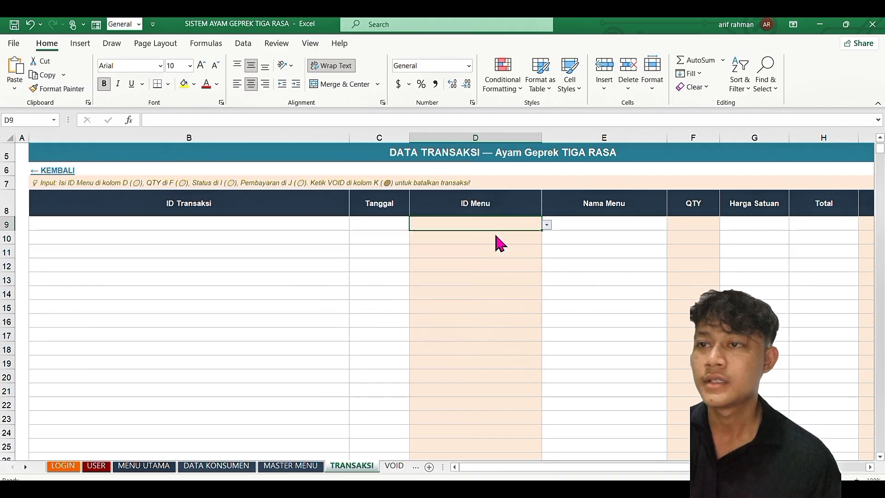
click(495, 236)
Step: Check the Nama Menu lookup that fills Ayam Geprek + Nasi at Rp 12,000
scroll(519, 260, right, 3)
scroll(518, 260, left, 2)
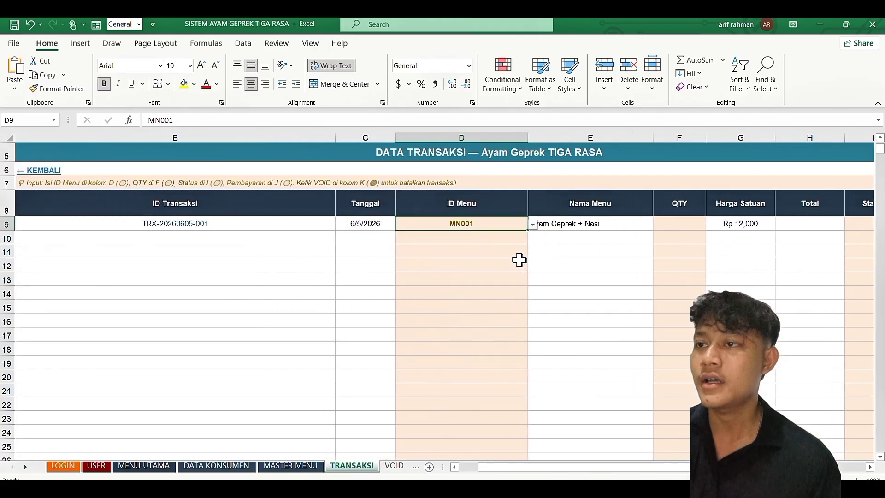
scroll(519, 260, left, 1)
scroll(519, 260, right, 2)
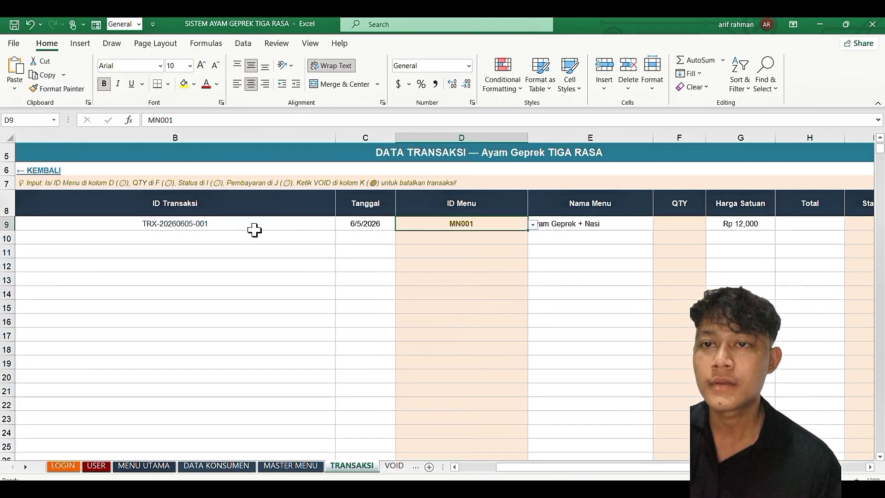
click(577, 250)
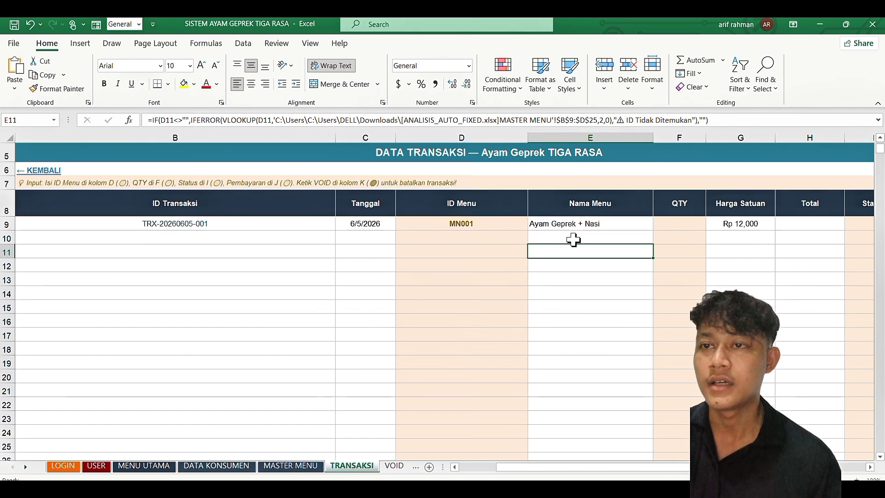
scroll(590, 239, right, 5)
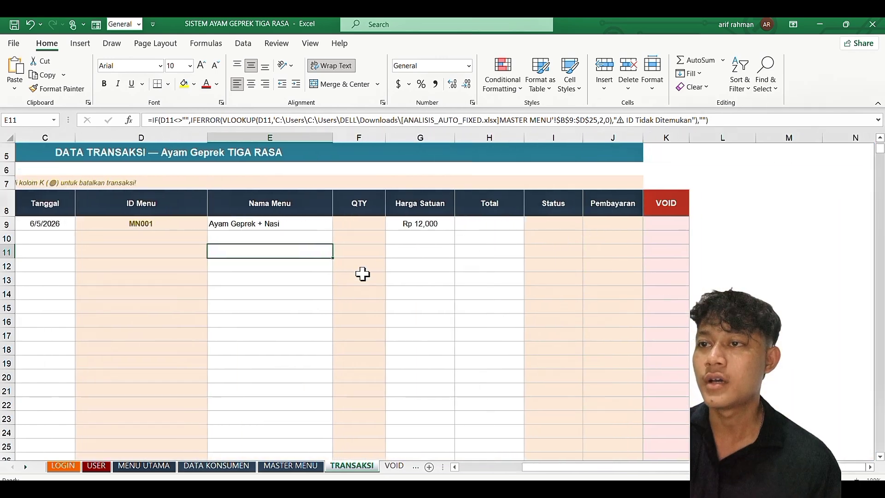
scroll(322, 253, right, 1)
click(295, 224)
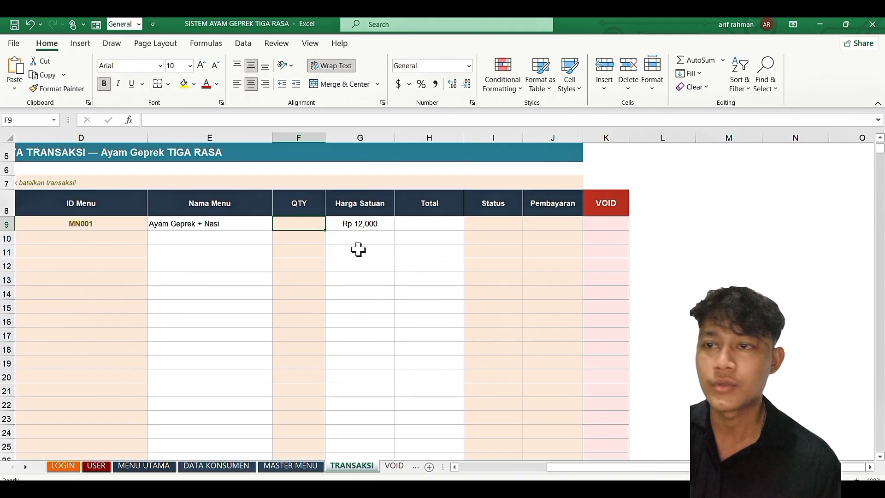
Step: Enter quantity 2 for row 9, set its status to Void and leave payment as '-'
text(2)
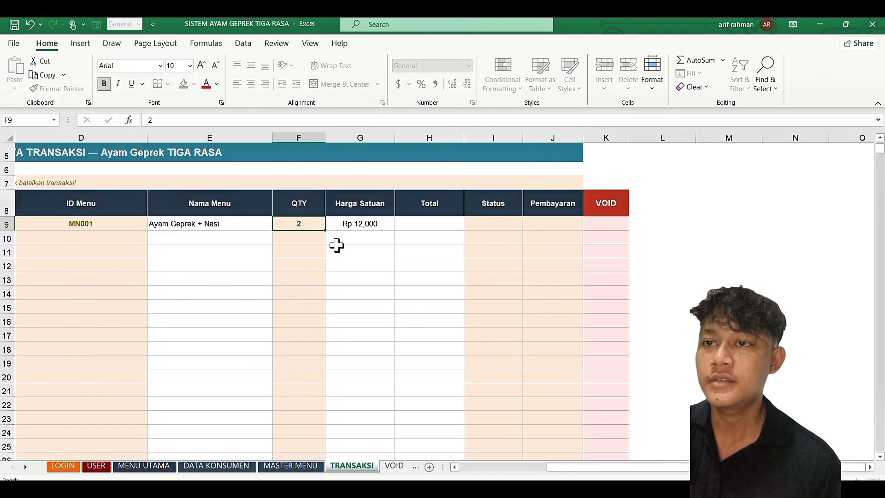
key(Return)
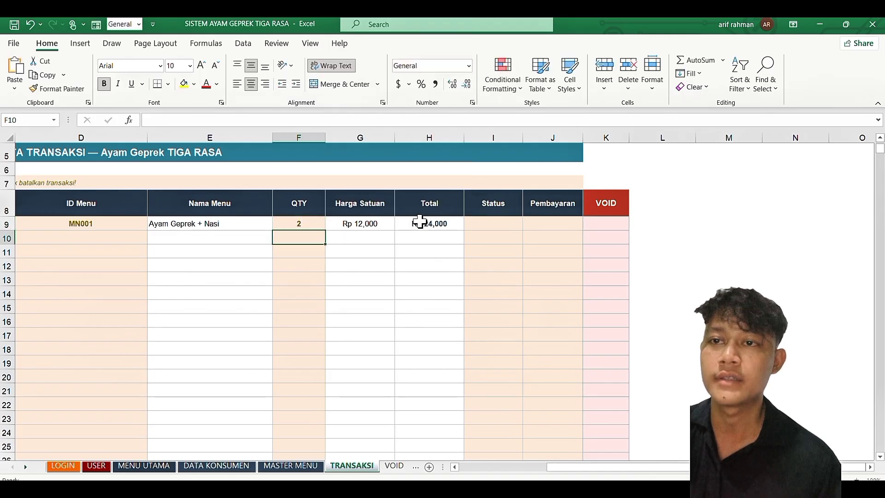
click(494, 223)
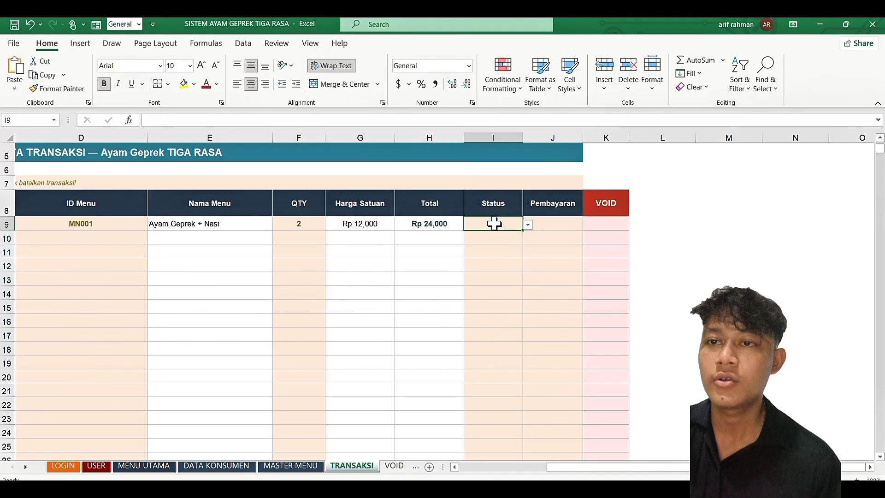
click(527, 226)
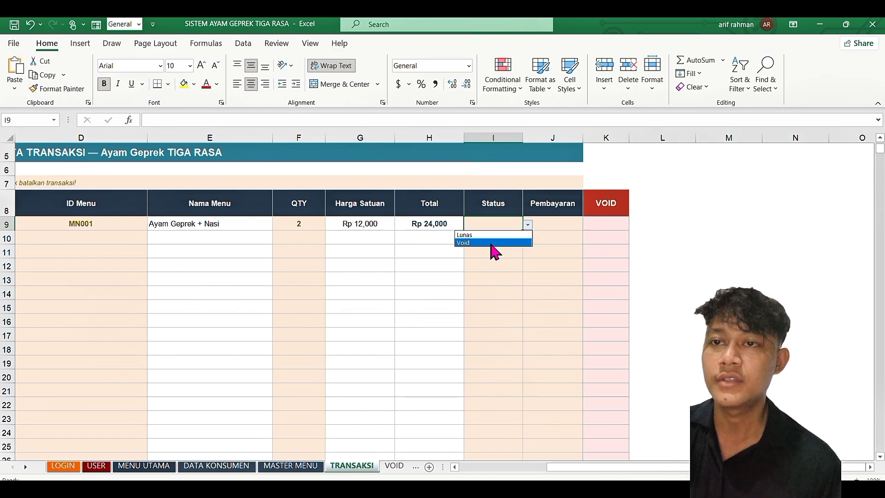
click(491, 243)
click(549, 223)
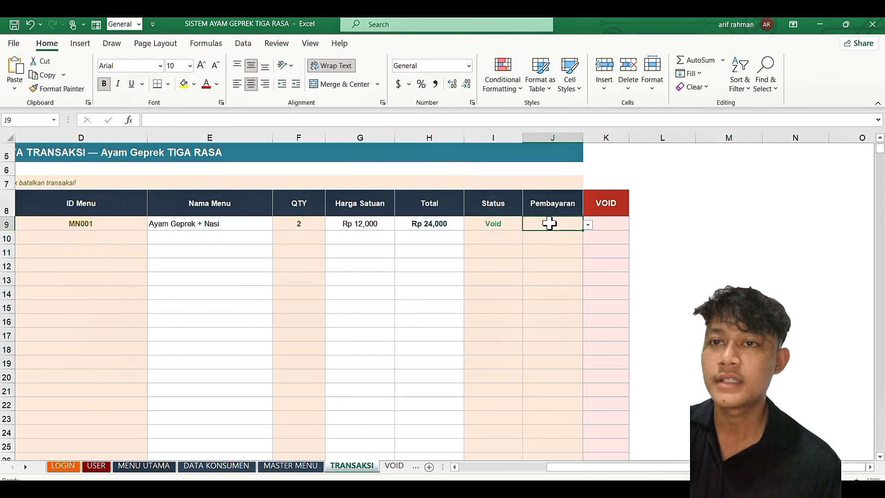
click(587, 225)
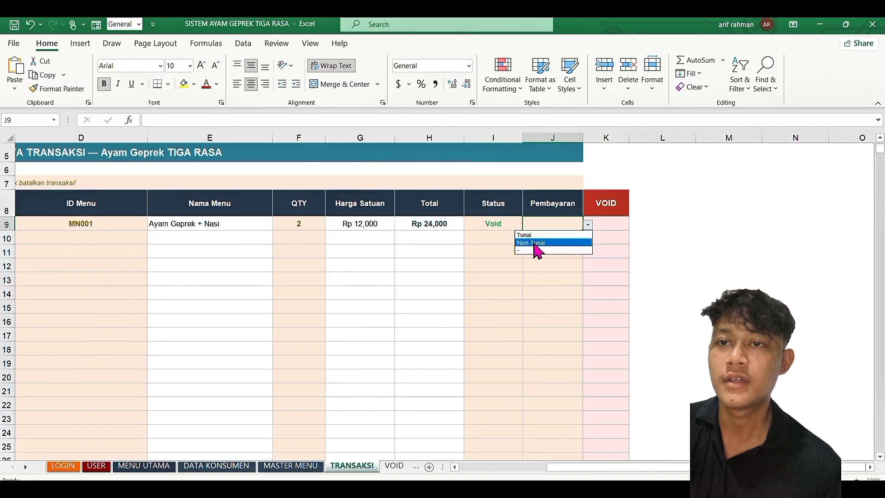
click(528, 250)
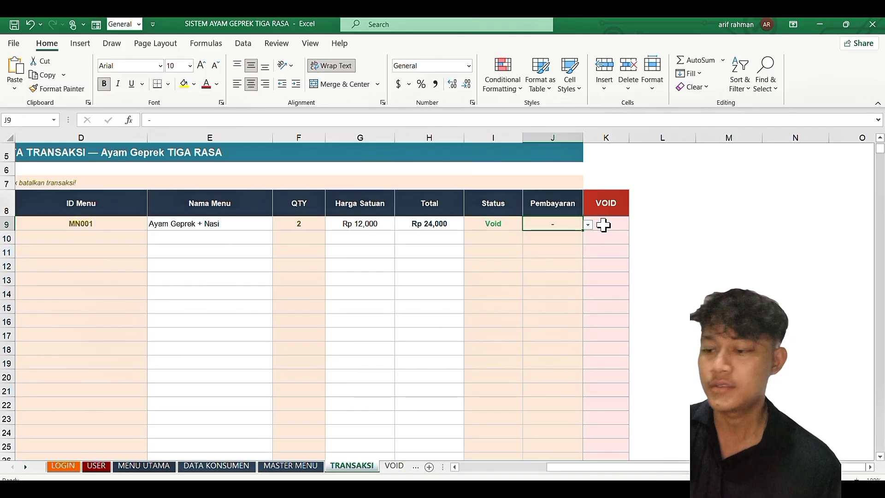
Step: Enter 'void' in row 9's VOID cell K9
click(603, 224)
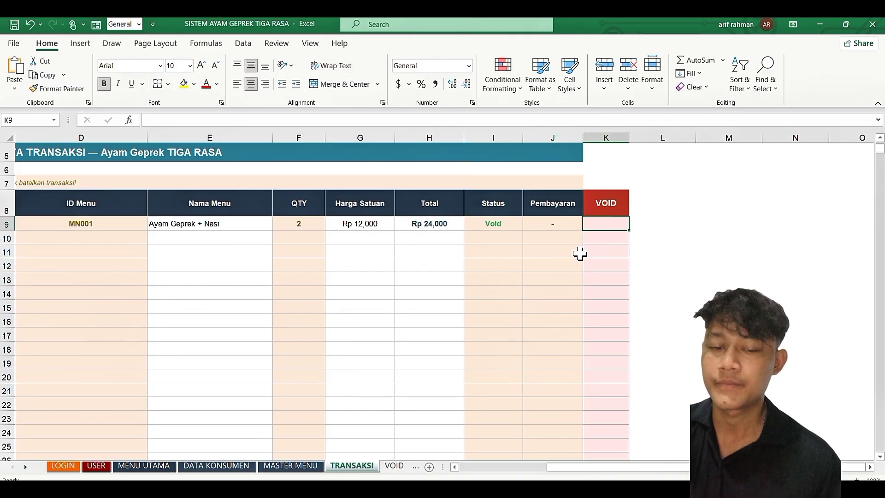
text(void)
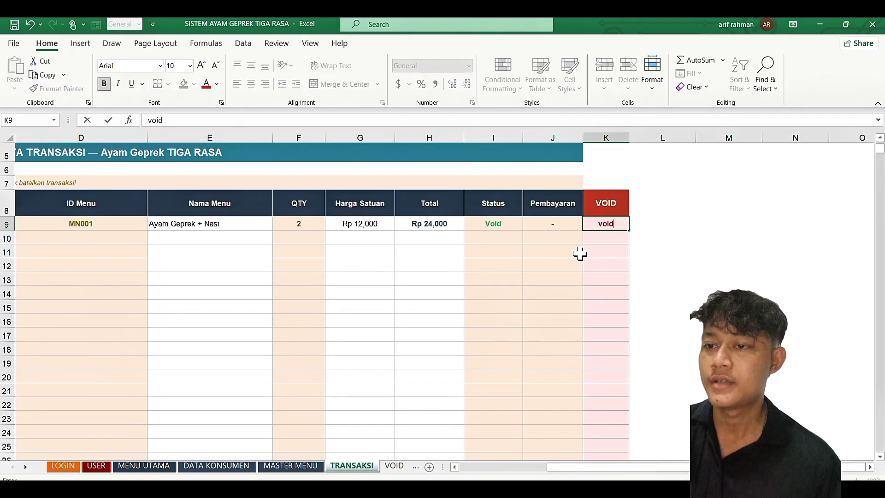
key(Return)
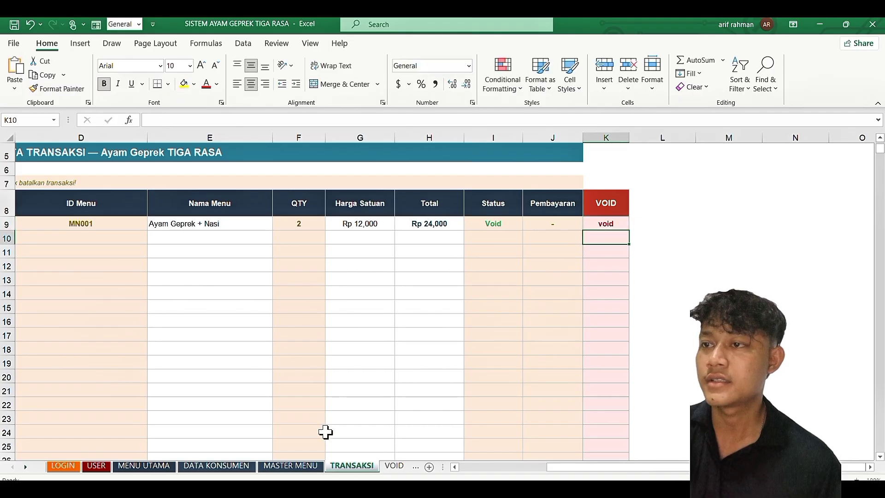
scroll(367, 468, down, 4)
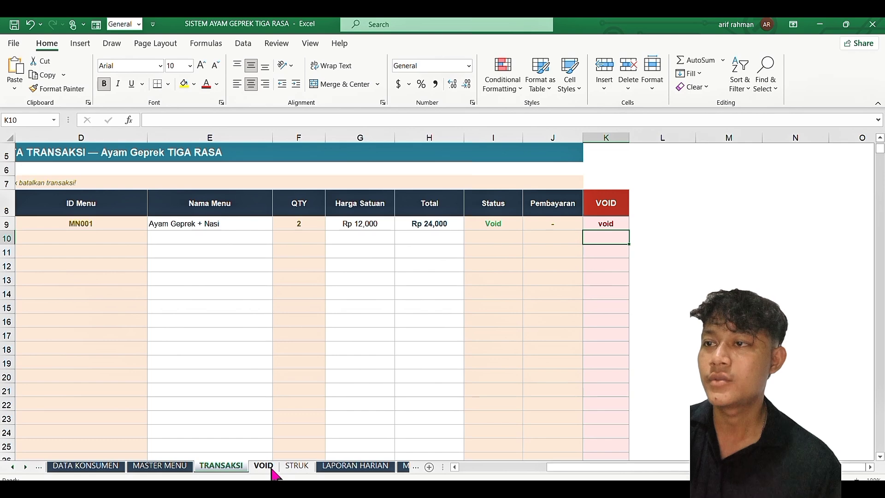
click(263, 466)
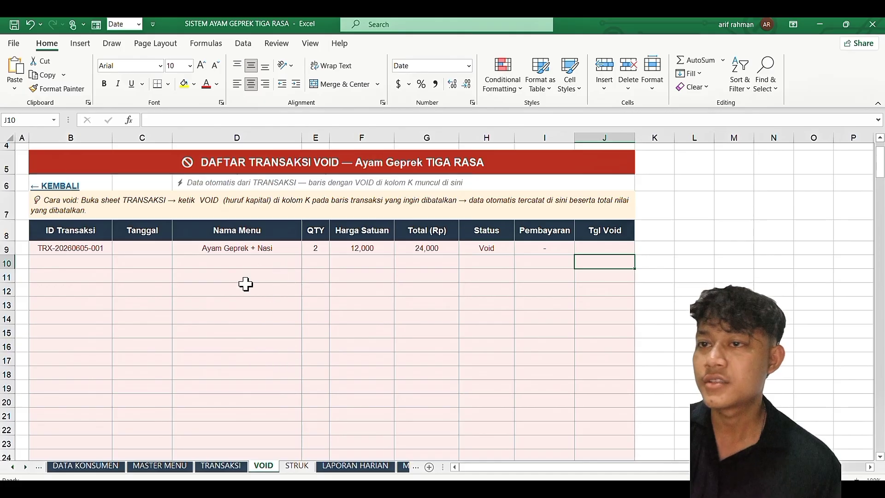
scroll(187, 306, up, 1)
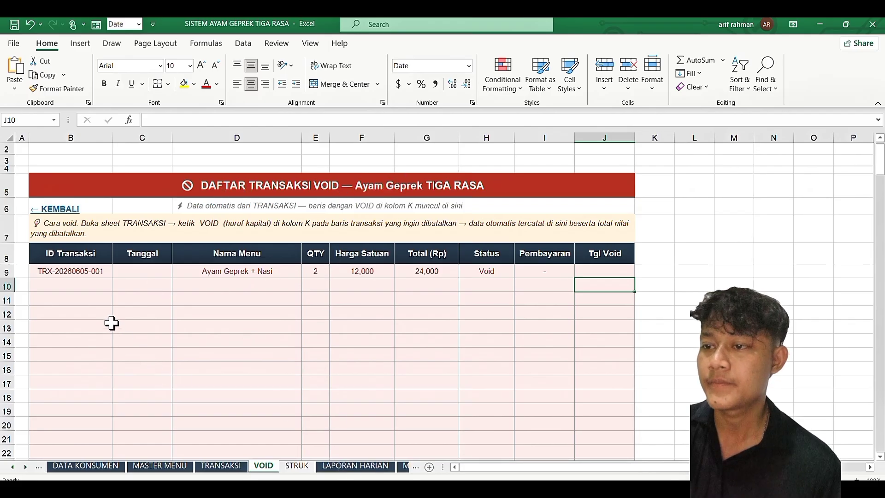
Step: Choose MN003 Ayam Geprek + Keju in D10 and enter quantity 3 in F10
click(234, 471)
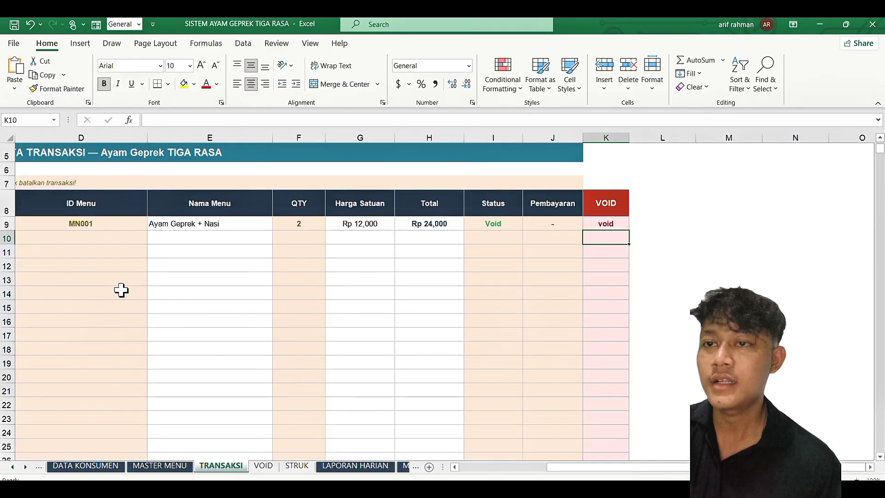
scroll(114, 238, left, 2)
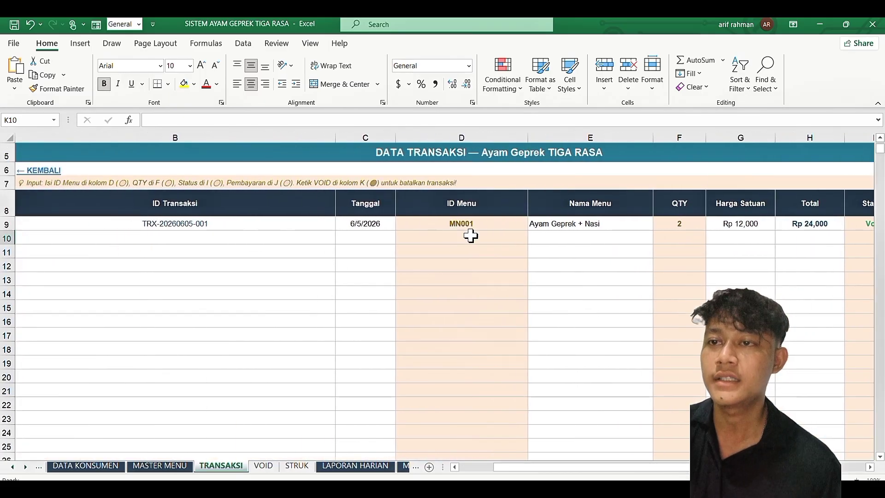
click(505, 240)
click(533, 238)
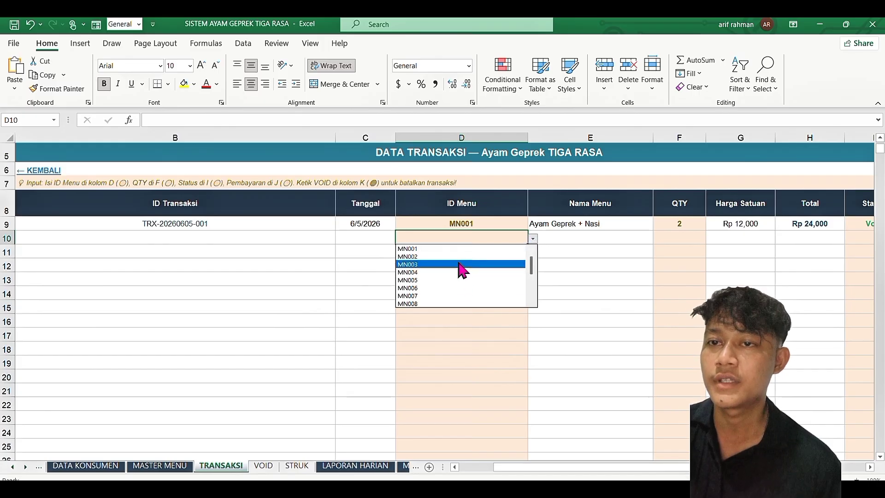
click(461, 264)
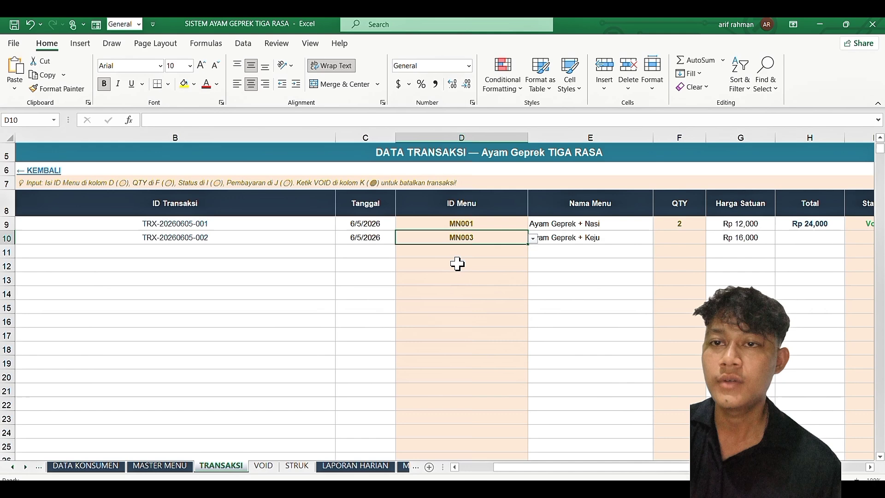
click(577, 260)
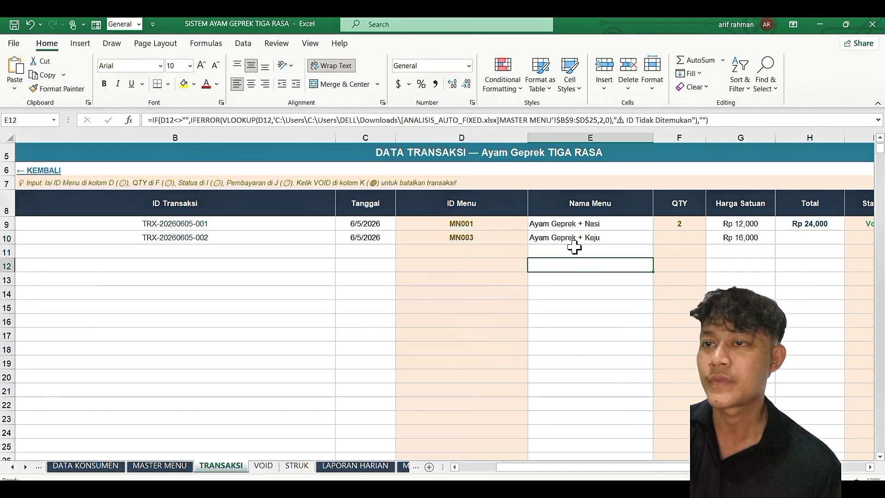
scroll(593, 250, right, 3)
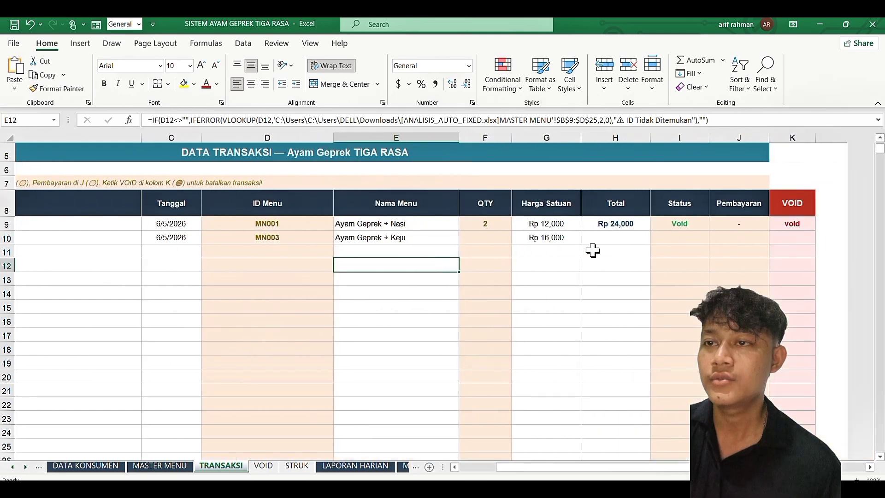
click(364, 237)
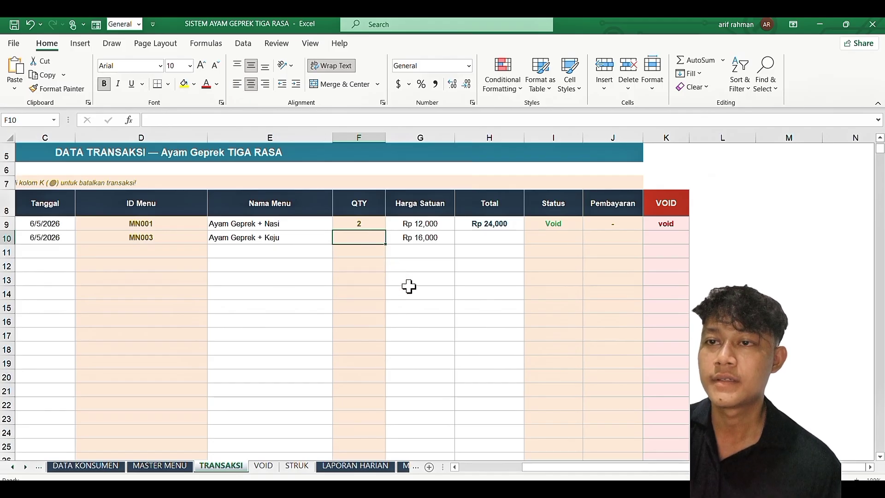
text(3)
key(Return)
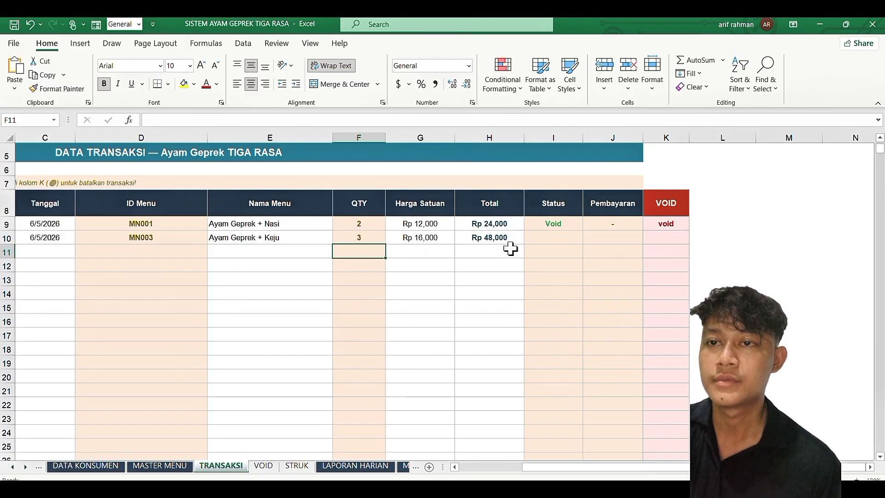
Step: Set row 10's status to Lunas and its payment to Tunai
scroll(510, 249, right, 1)
click(499, 240)
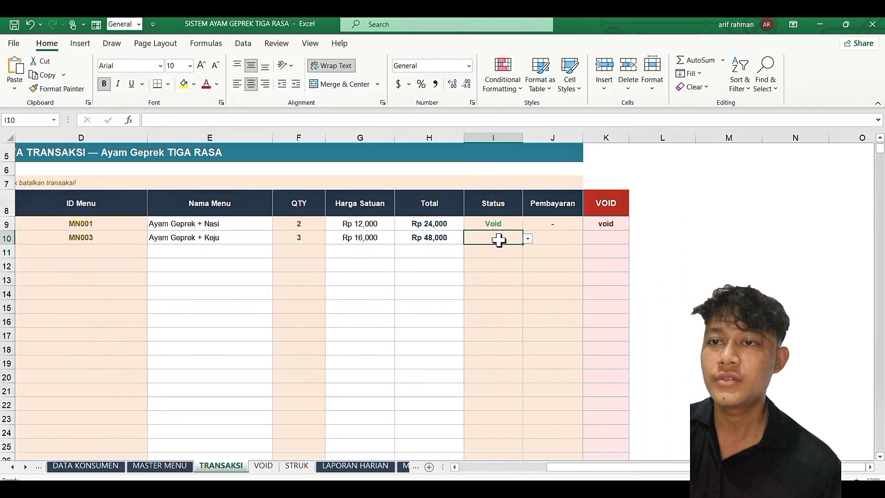
click(528, 239)
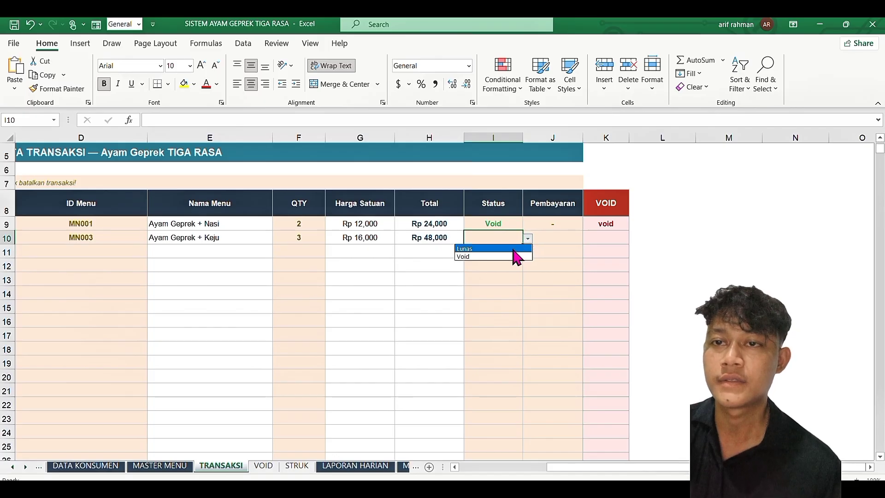
click(515, 249)
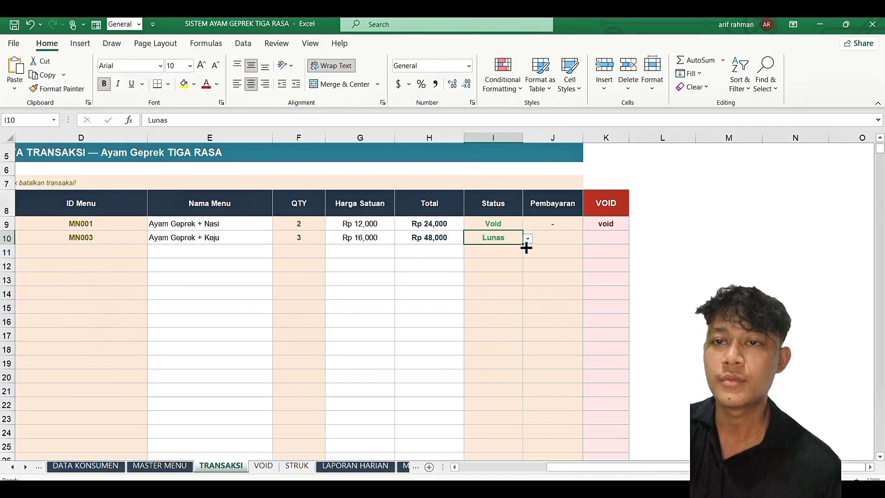
click(570, 235)
click(587, 239)
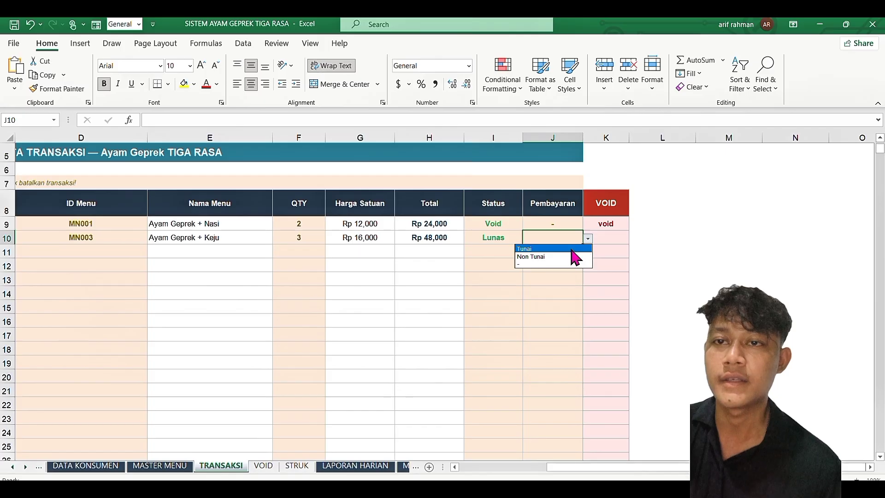
key(Escape)
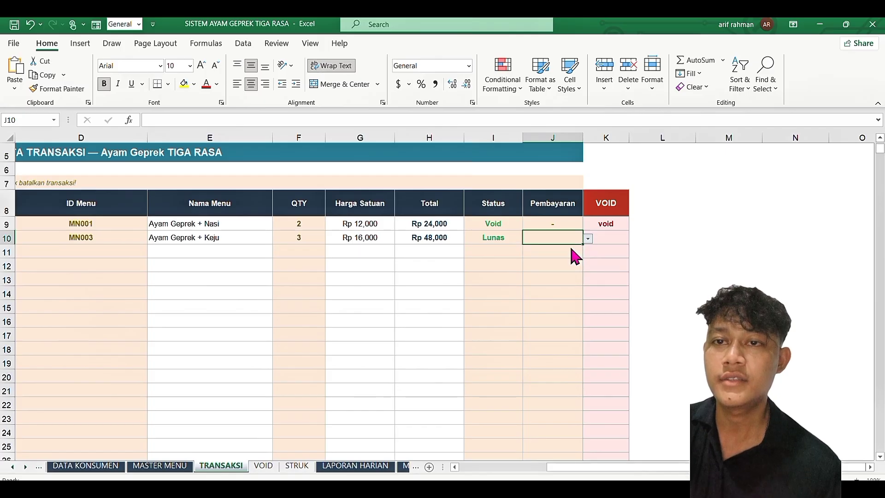
click(610, 237)
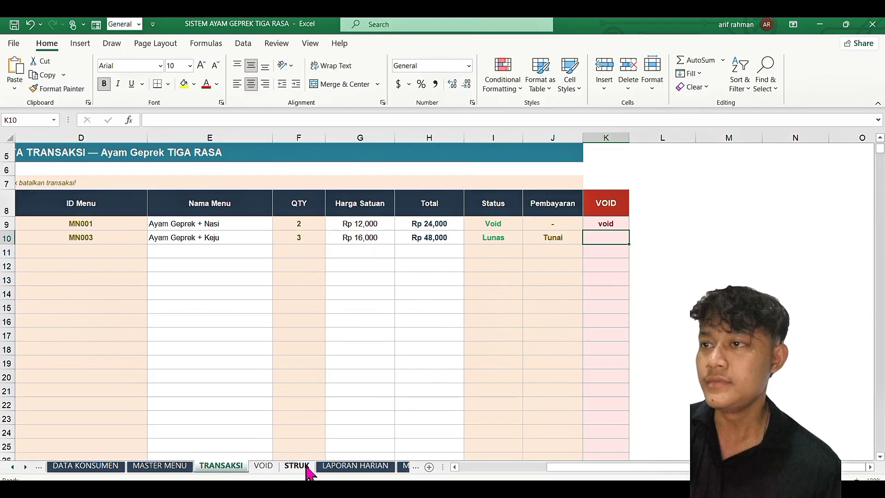
click(286, 467)
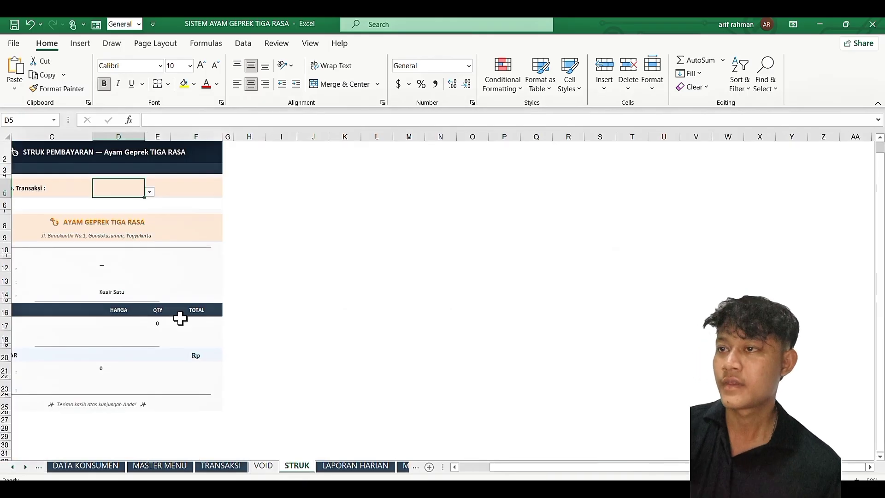
click(150, 193)
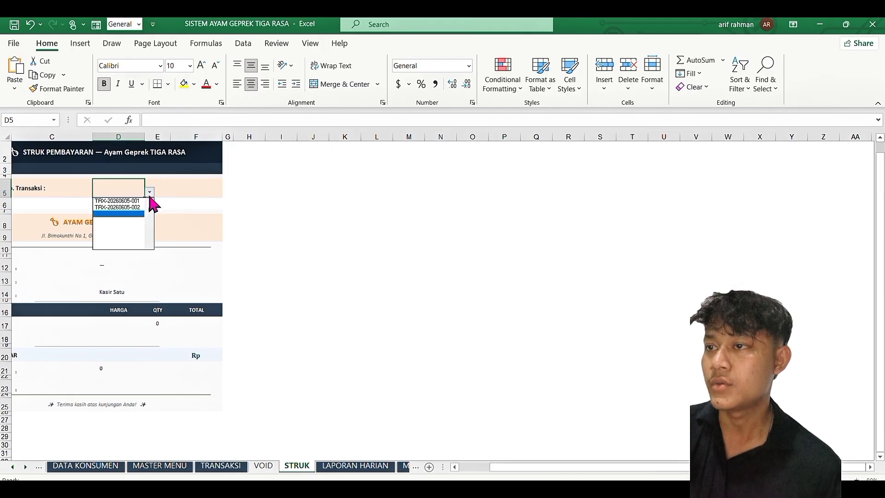
click(119, 207)
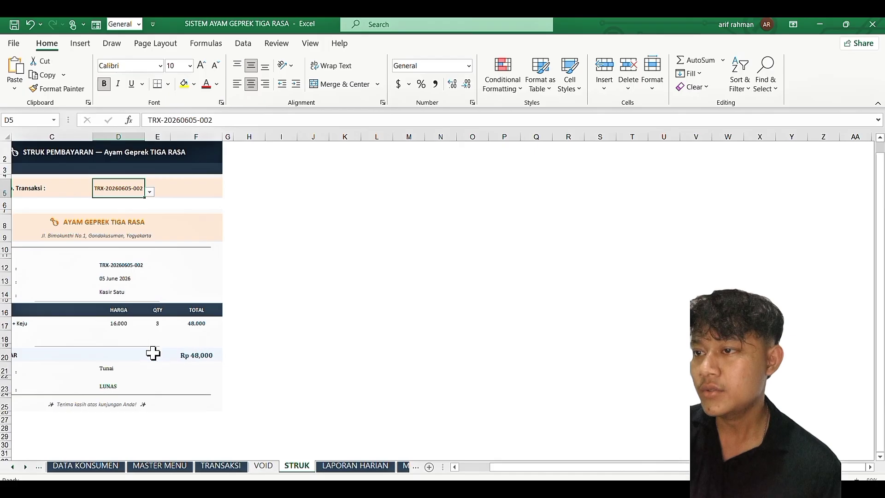
scroll(153, 353, left, 2)
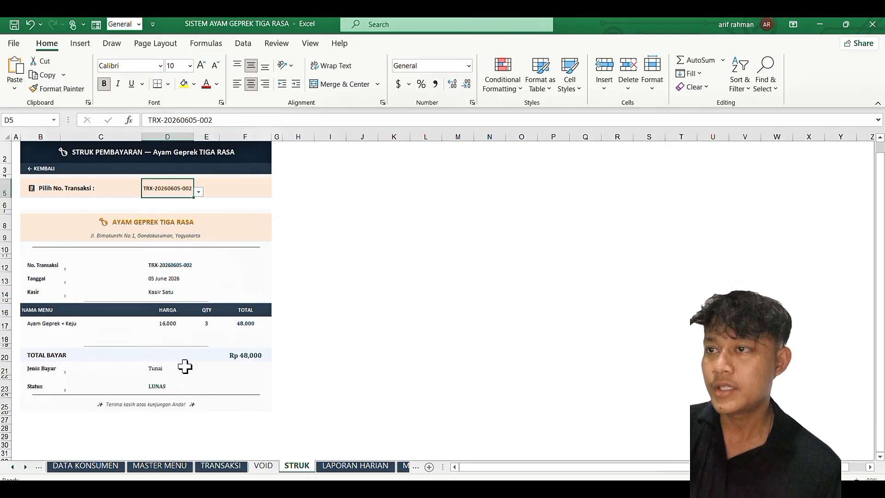
Step: Review the LAPORAN HARIAN daily report and compare it with the TRANSAKSI data
click(348, 469)
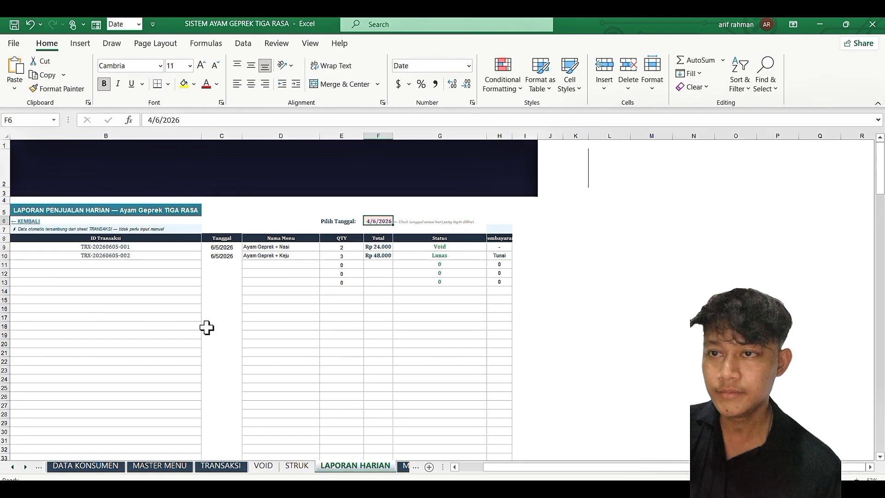
scroll(233, 315, down, 3)
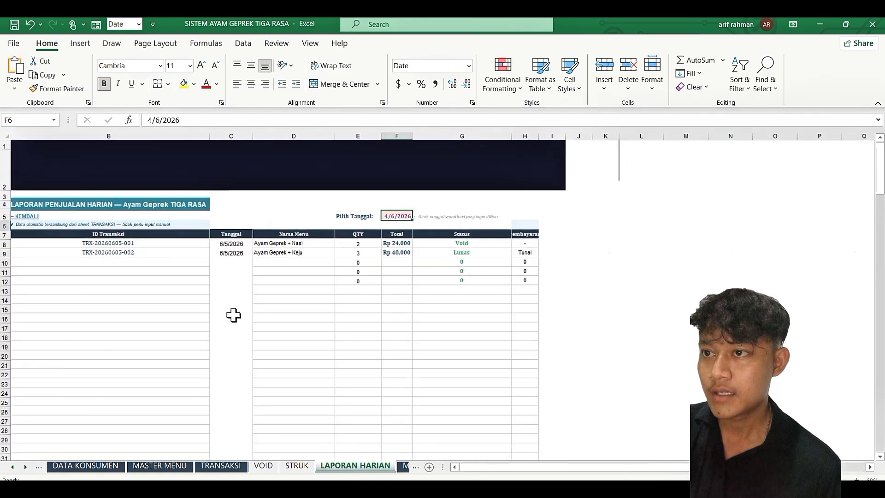
scroll(234, 315, up, 4)
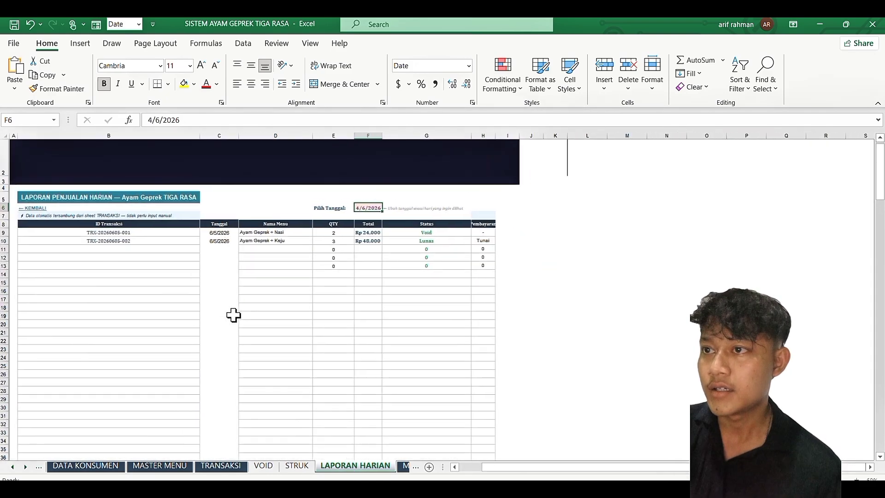
scroll(234, 315, down, 1)
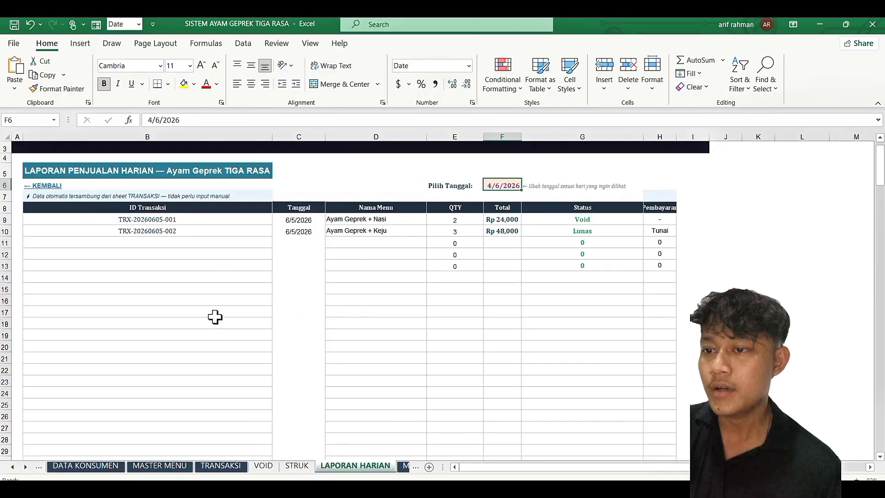
scroll(210, 311, up, 2)
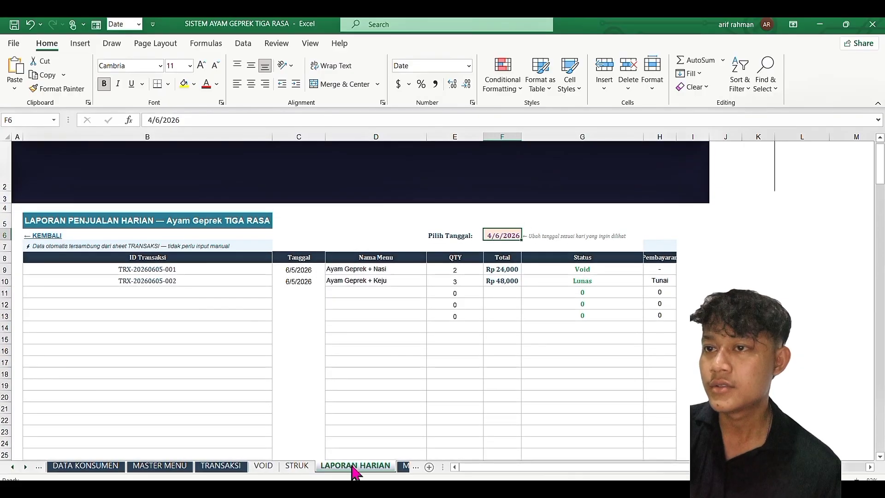
scroll(330, 379, right, 2)
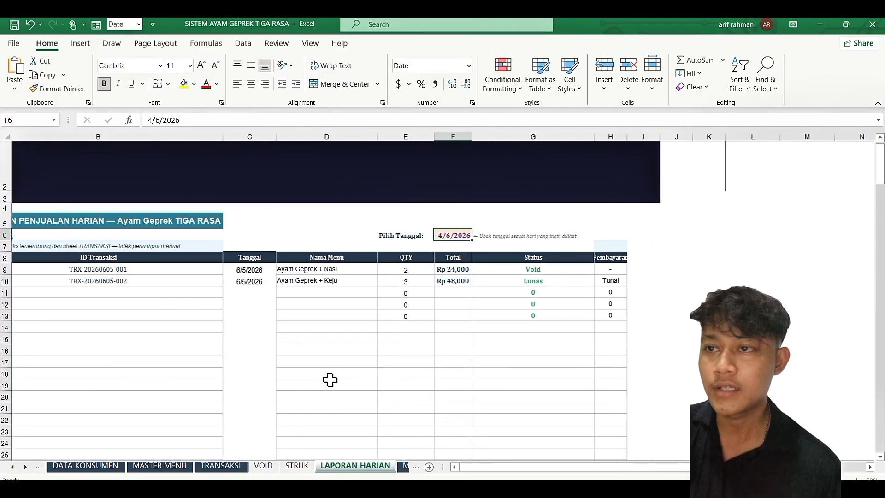
scroll(330, 379, left, 2)
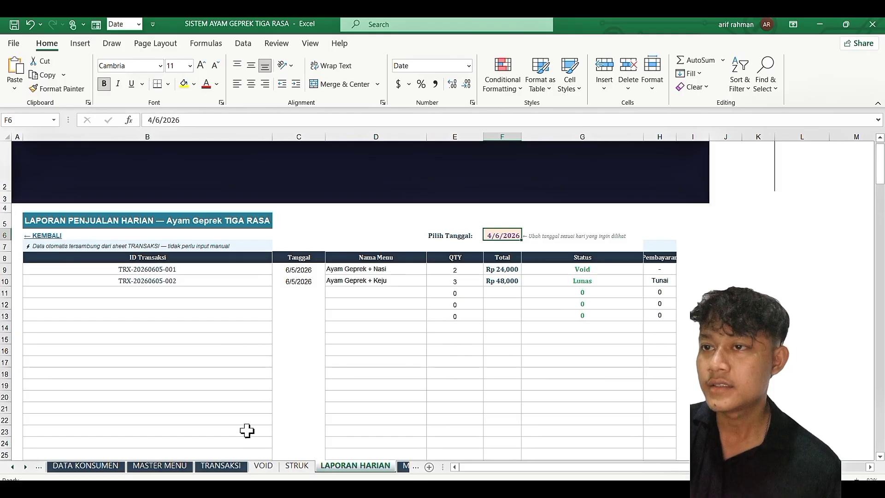
click(241, 467)
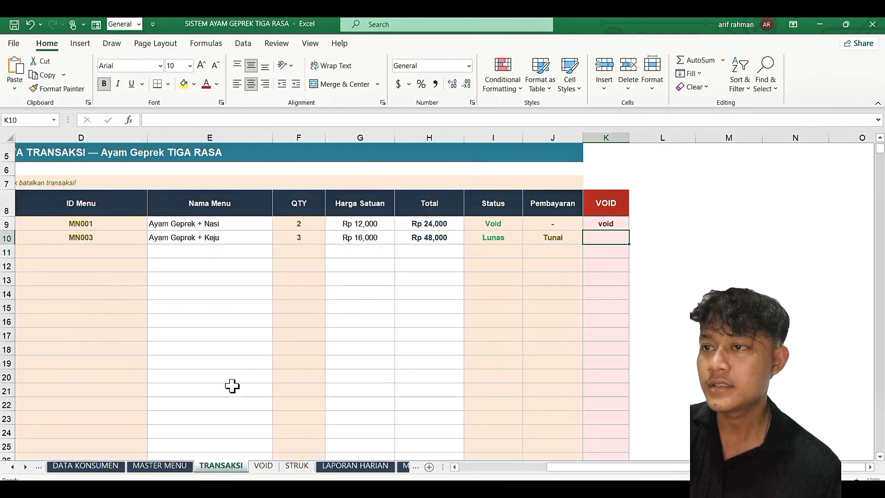
scroll(232, 386, down, 5)
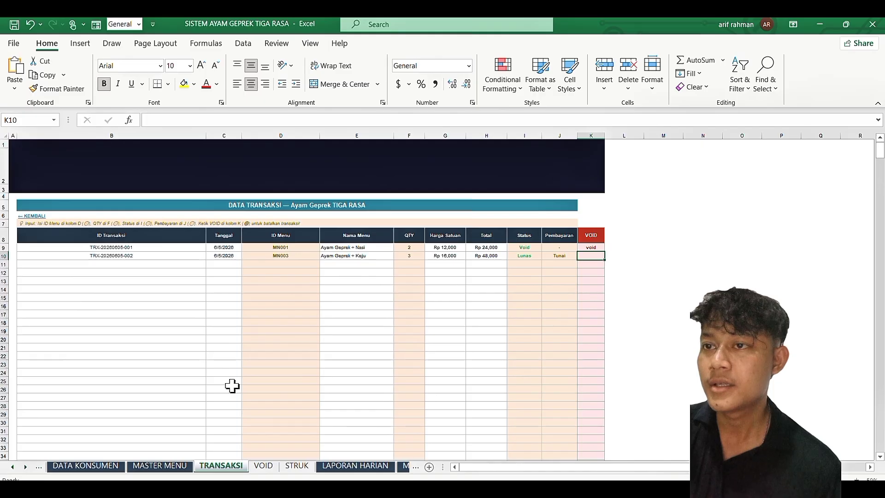
scroll(232, 386, up, 2)
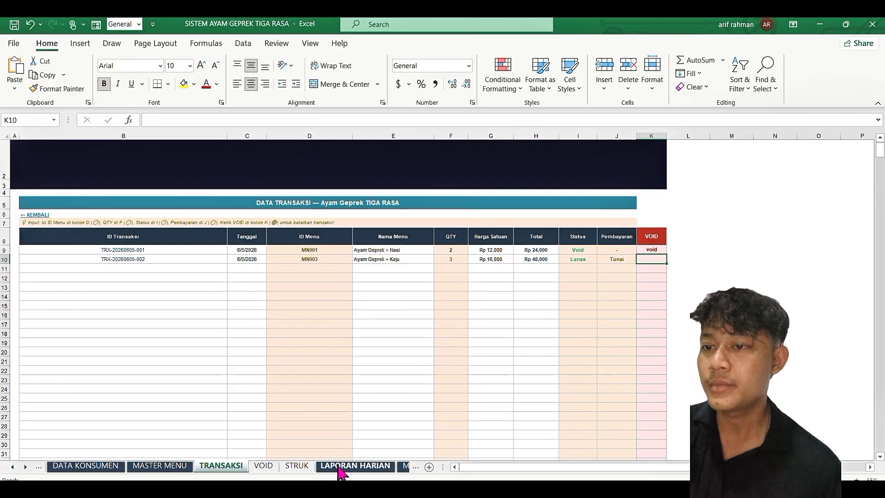
Step: Back on LAPORAN HARIAN, inspect the formula feeding the QTY value in E10
click(354, 465)
scroll(387, 360, right, 1)
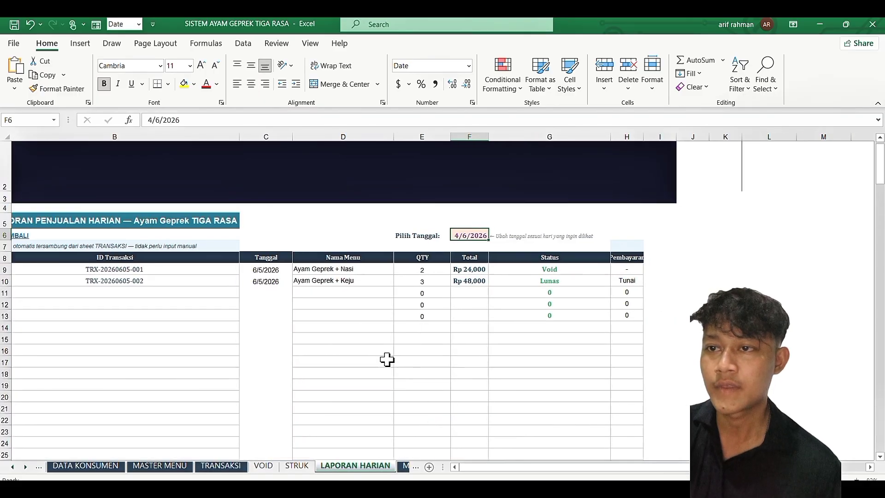
scroll(387, 359, left, 1)
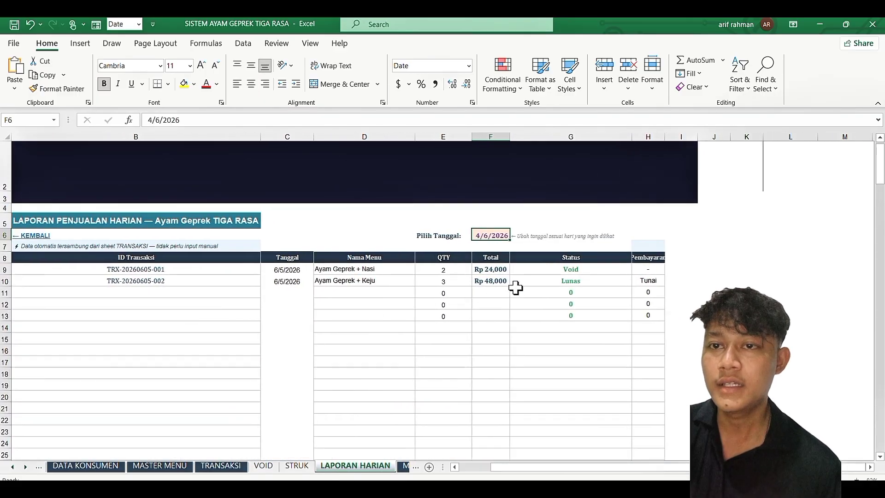
scroll(575, 278, up, 3)
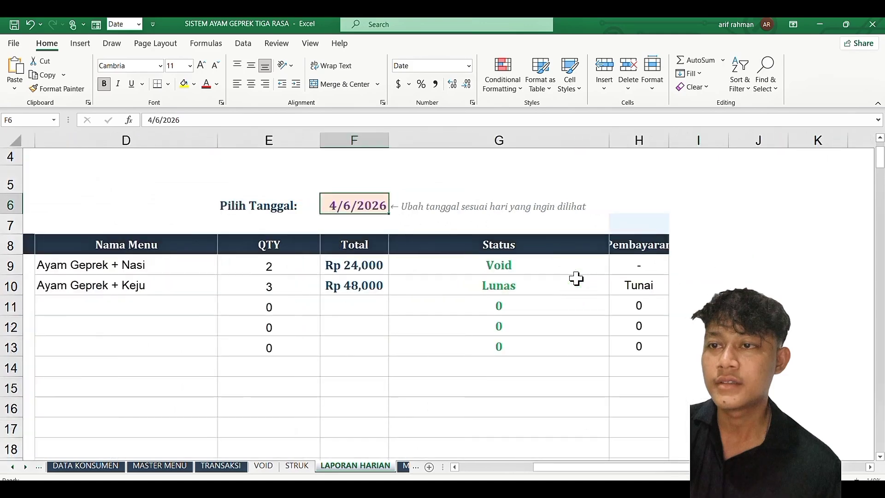
scroll(576, 278, right, 1)
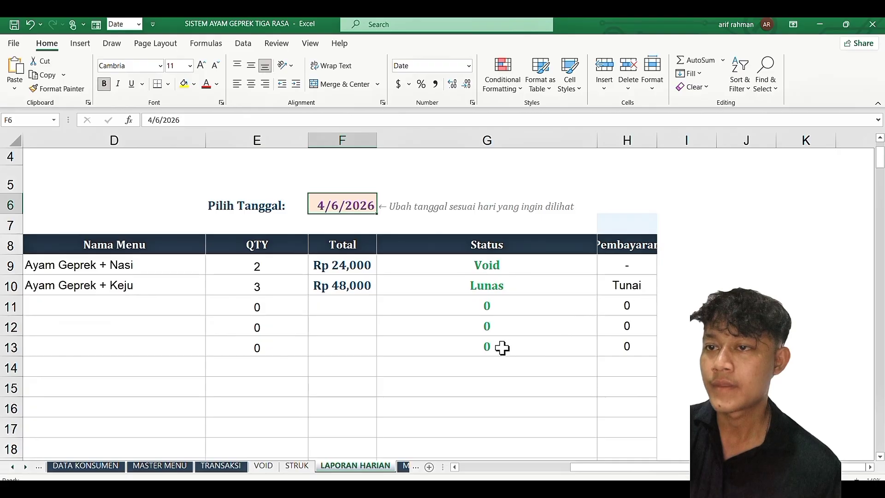
scroll(501, 348, down, 2)
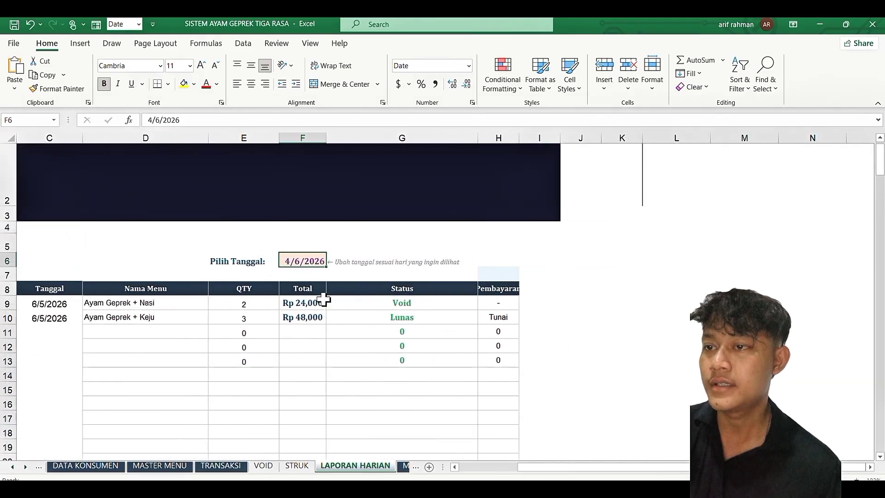
scroll(245, 317, left, 2)
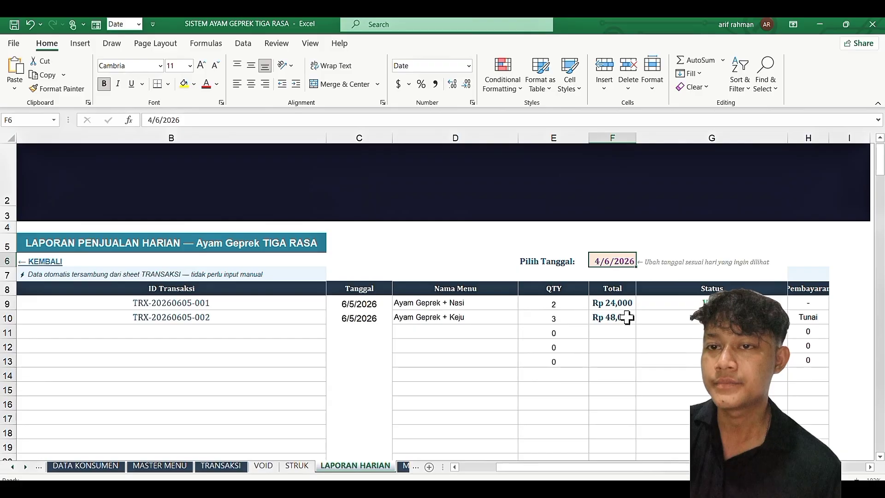
scroll(625, 316, right, 1)
scroll(626, 316, left, 1)
click(564, 318)
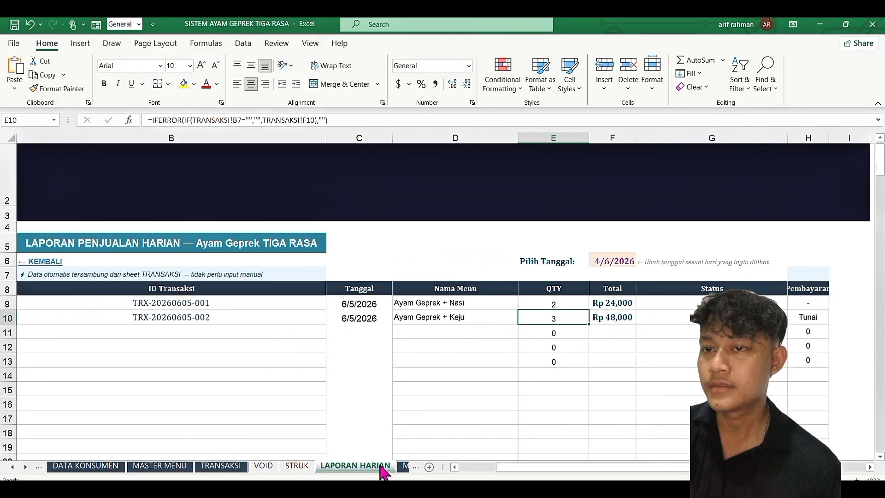
scroll(382, 470, down, 2)
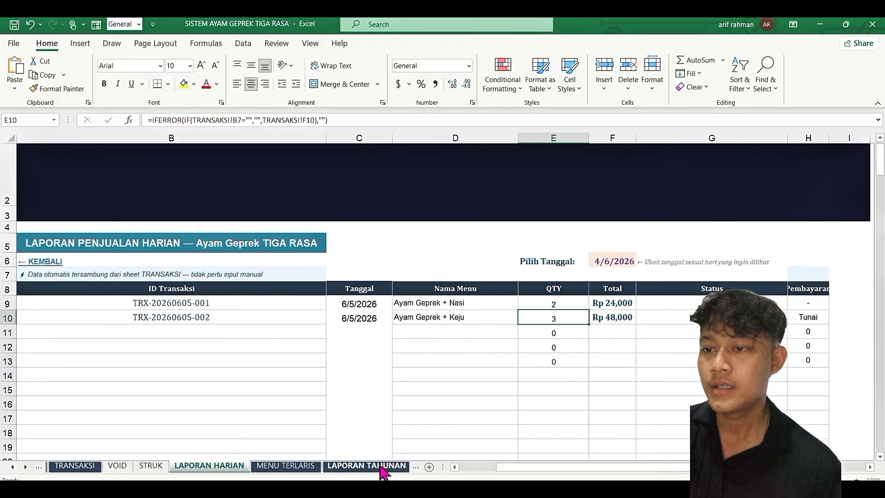
click(283, 466)
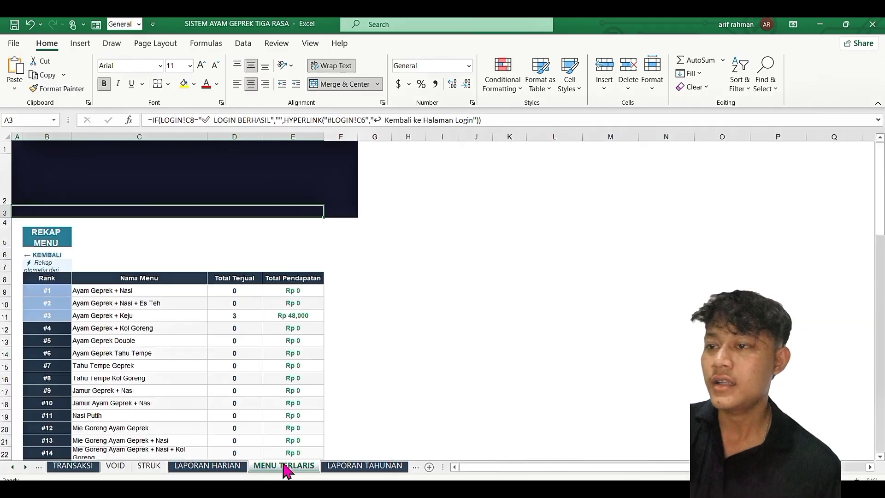
scroll(279, 400, down, 2)
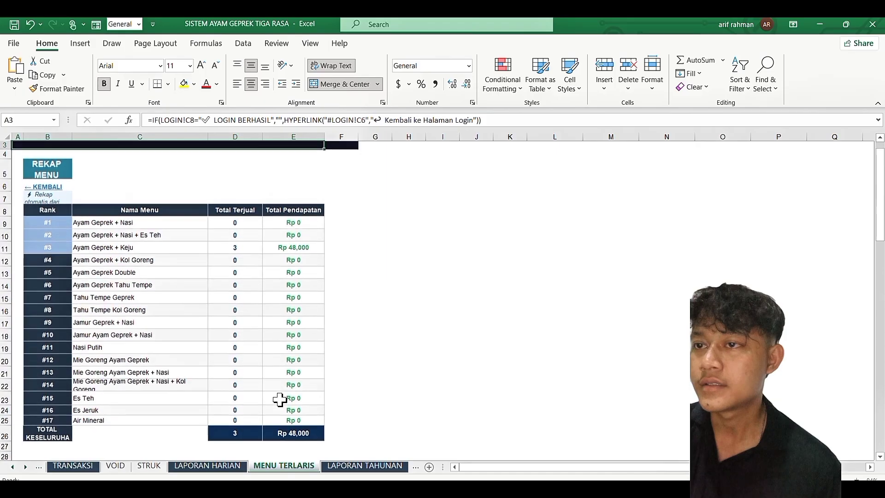
scroll(280, 400, up, 2)
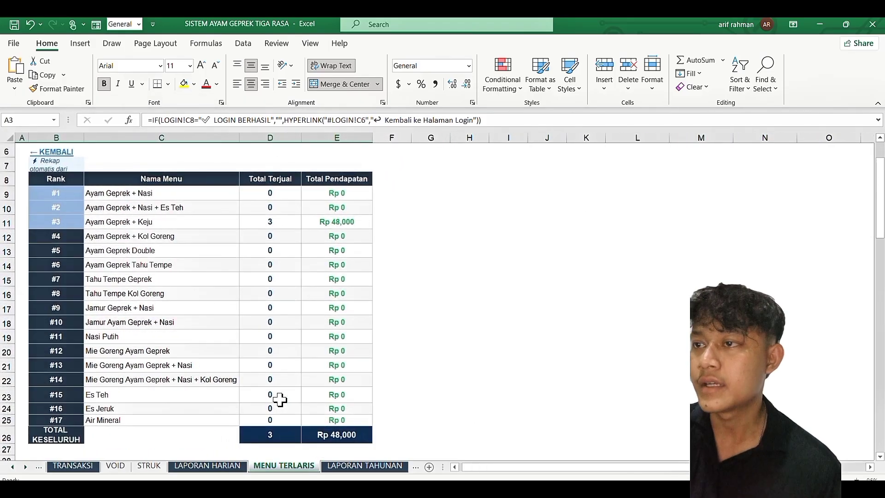
scroll(280, 400, up, 1)
click(137, 224)
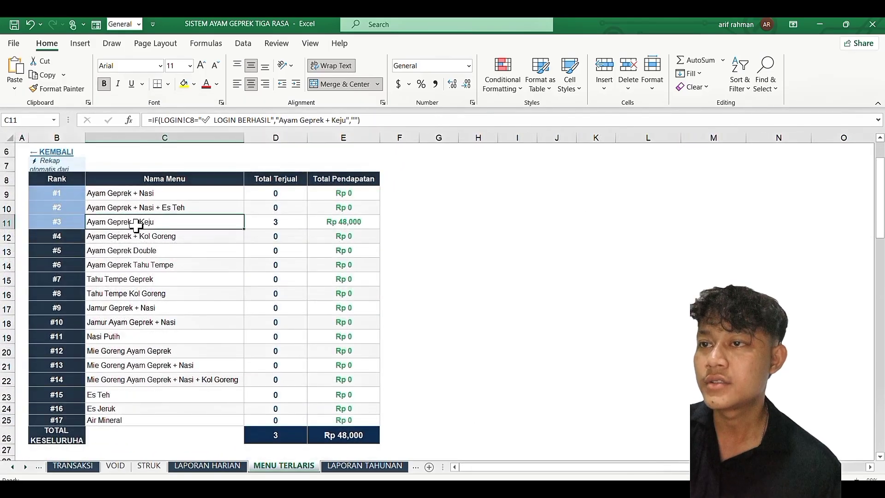
click(300, 224)
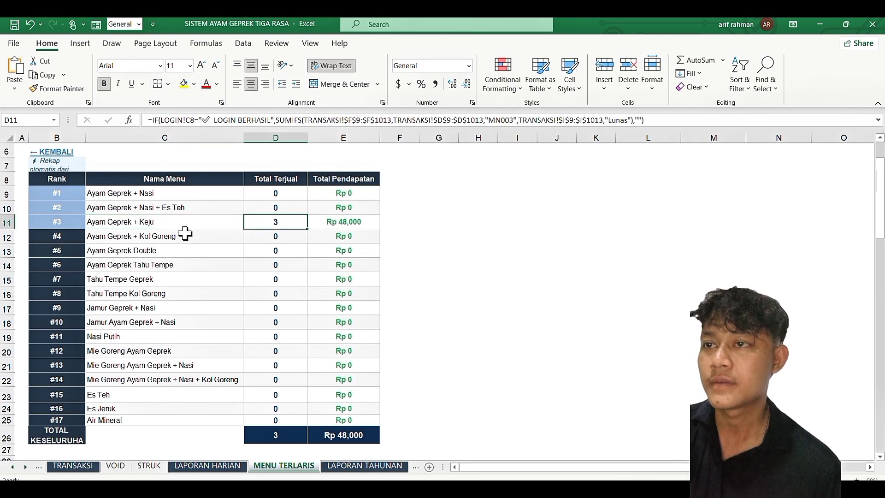
click(342, 223)
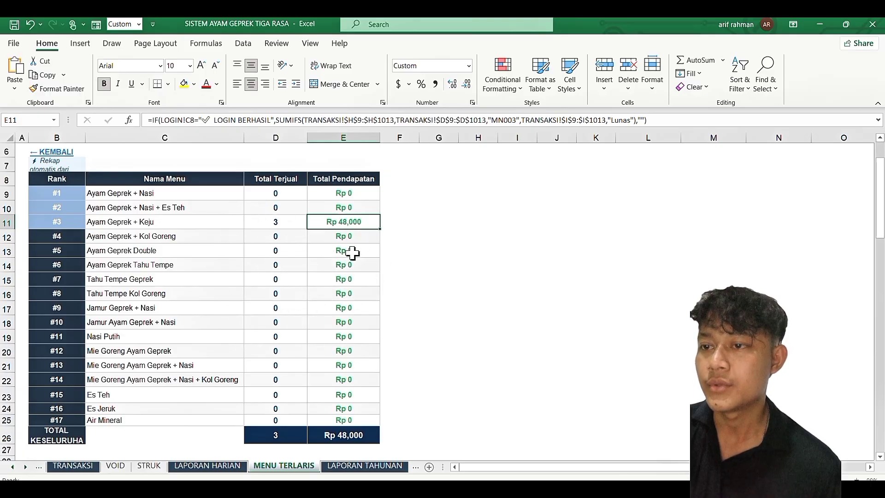
scroll(327, 366, up, 1)
scroll(327, 366, down, 1)
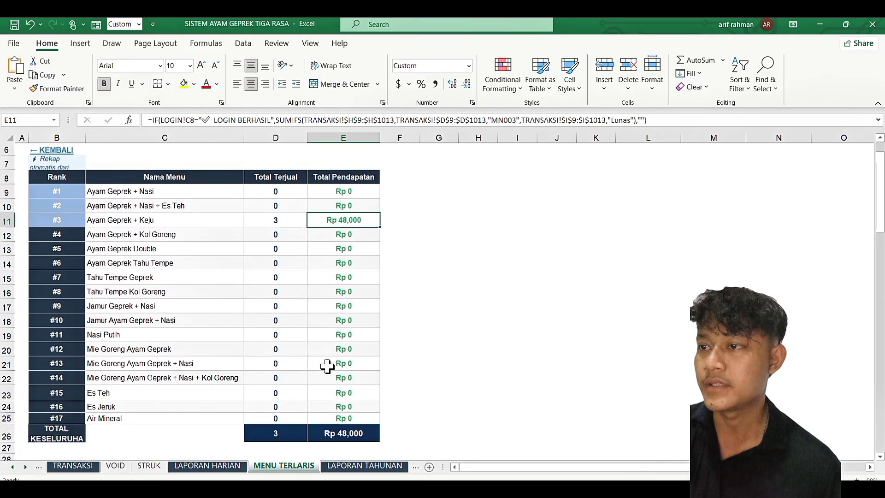
scroll(327, 366, up, 1)
scroll(314, 391, down, 1)
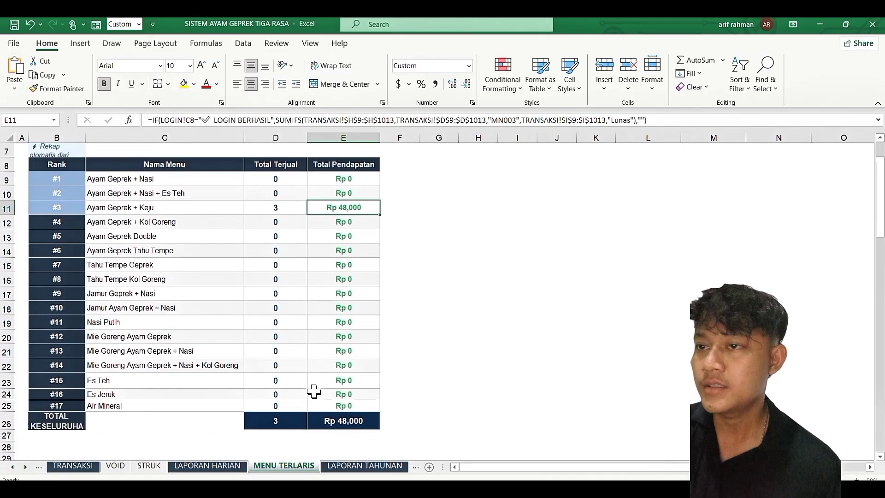
Step: Add row 11 with menu MN005 Ayam Geprek Double and quantity 5
click(88, 467)
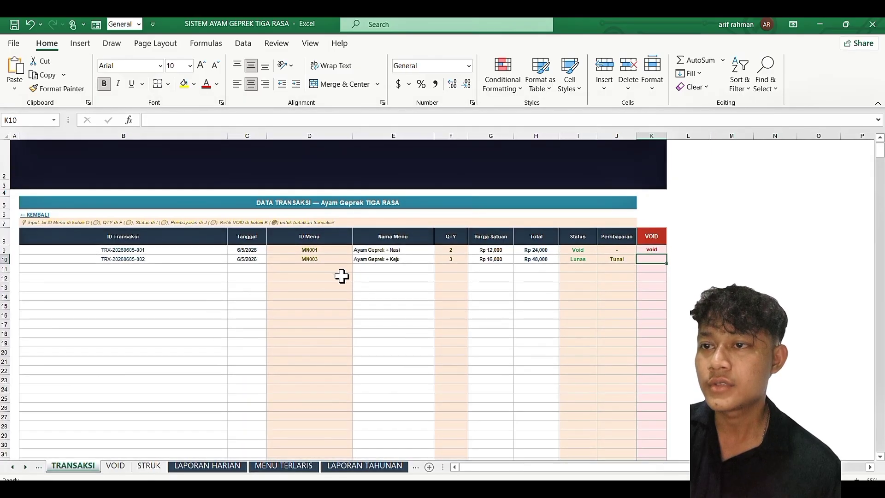
click(341, 268)
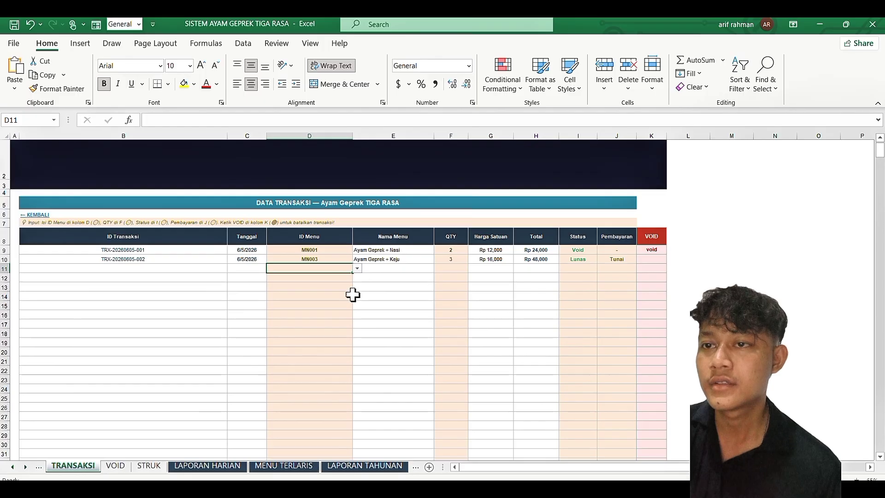
scroll(352, 295, up, 3)
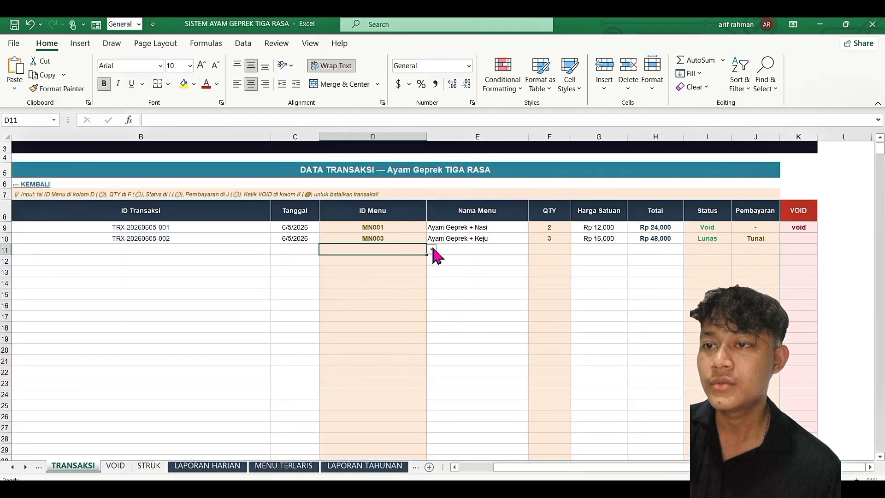
click(430, 249)
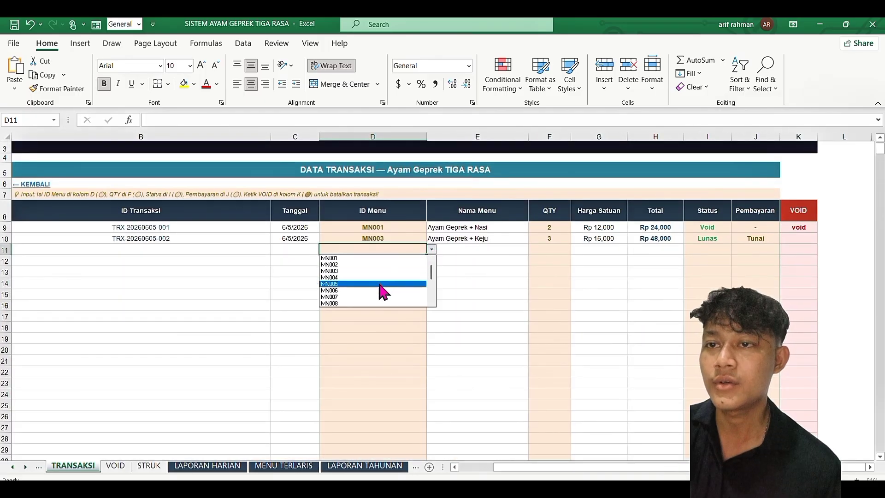
click(383, 284)
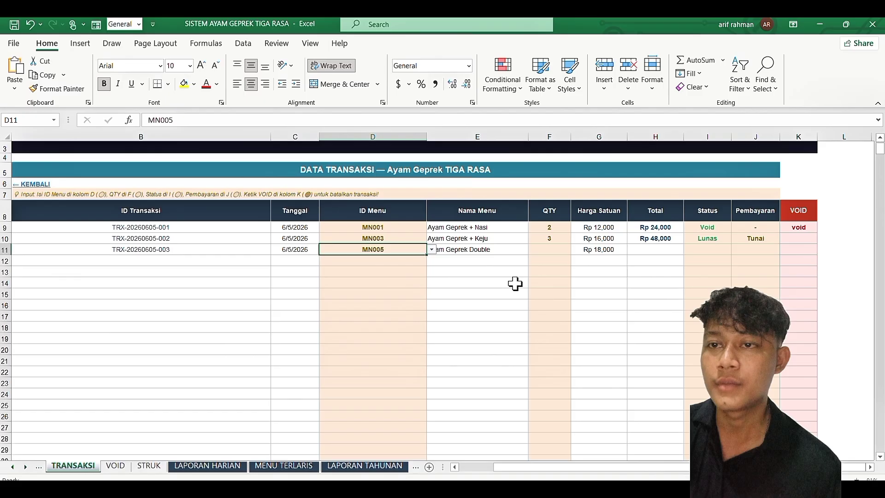
click(453, 272)
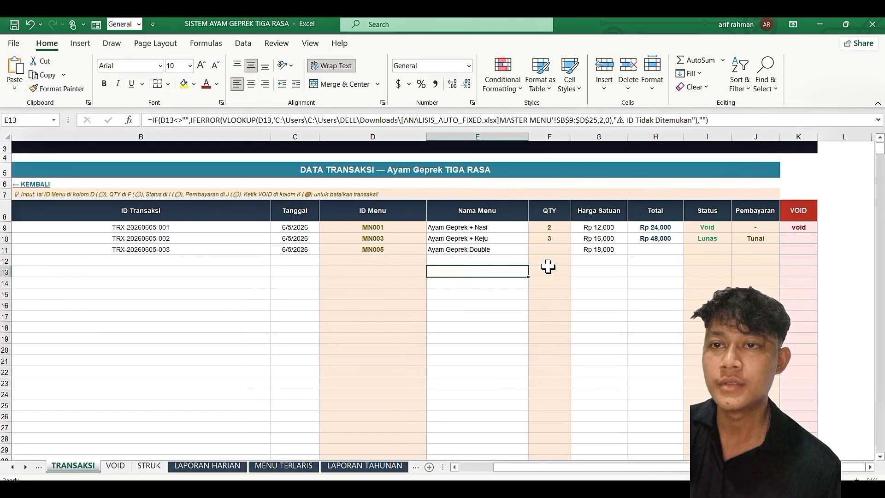
click(560, 248)
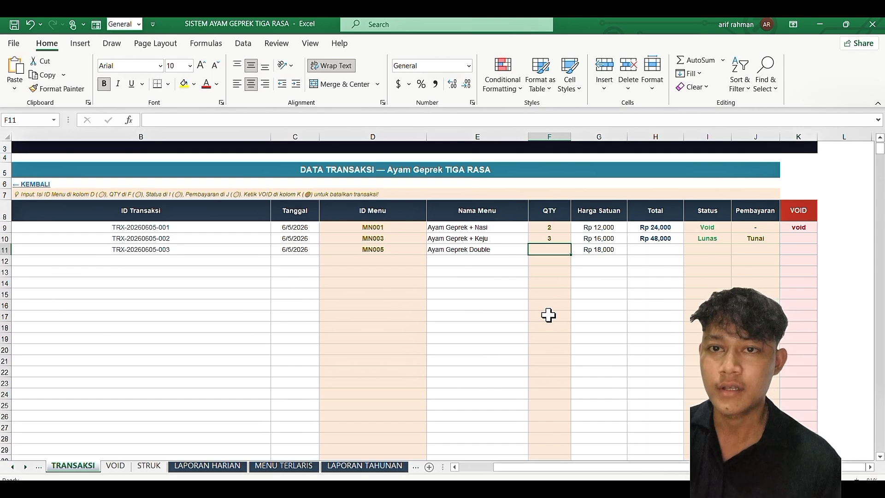
text(5)
key(Return)
Step: Set row 11's status to Lunas and its payment to Non Tunai
scroll(506, 285, right, 3)
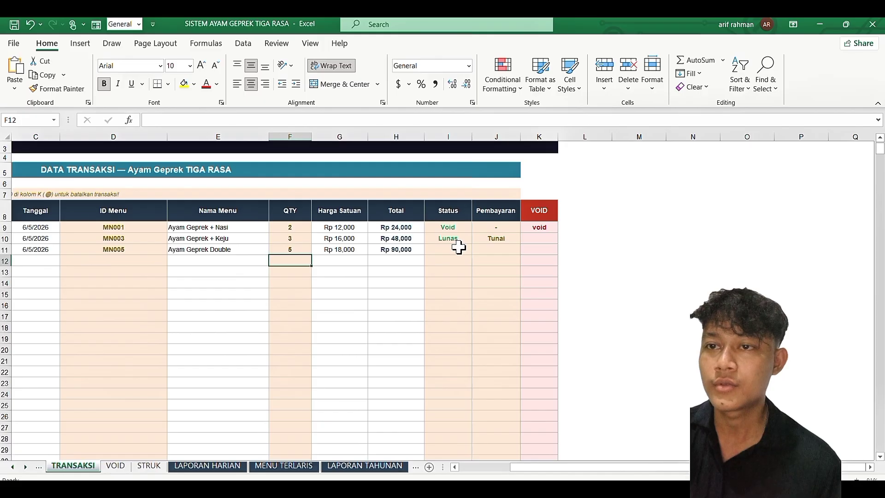
click(458, 248)
click(477, 250)
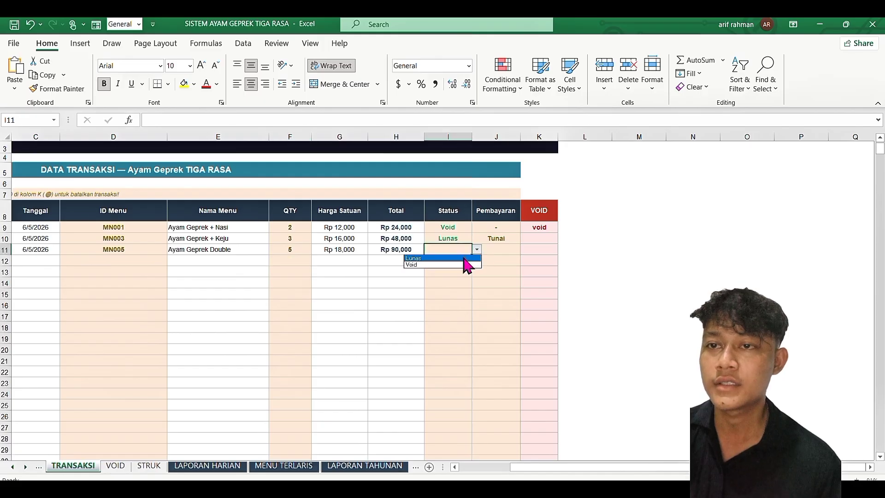
click(463, 259)
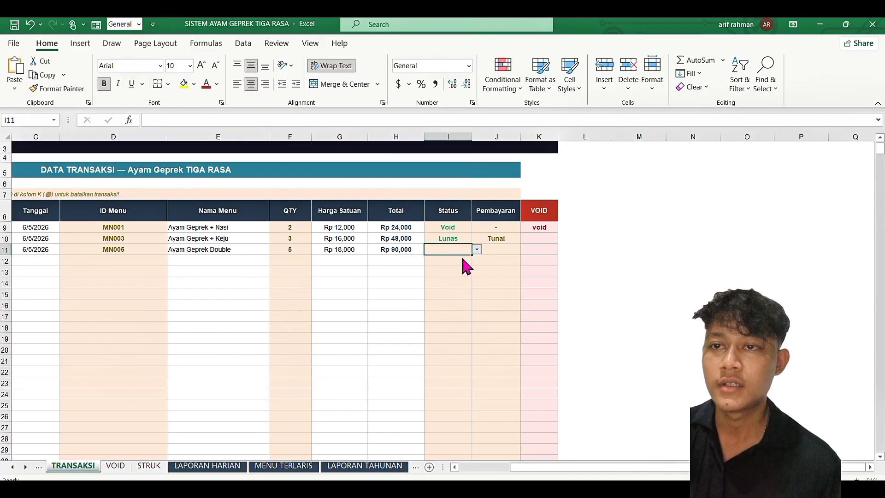
click(504, 250)
click(526, 250)
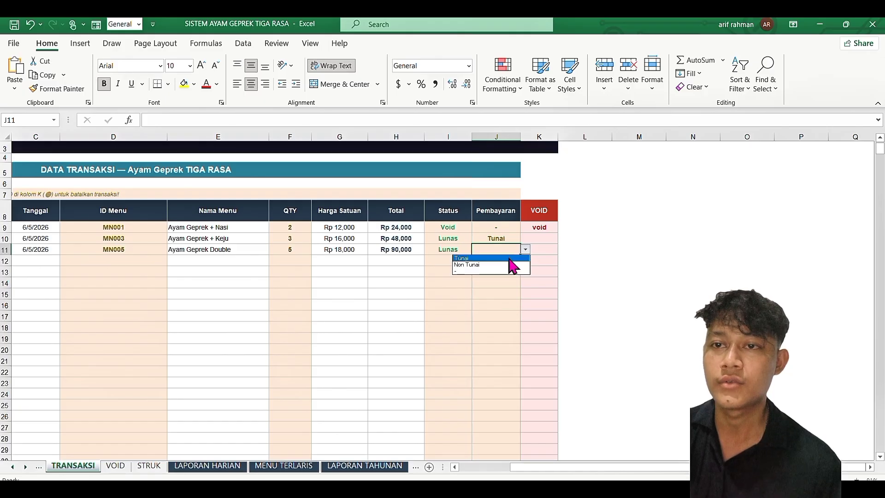
click(508, 264)
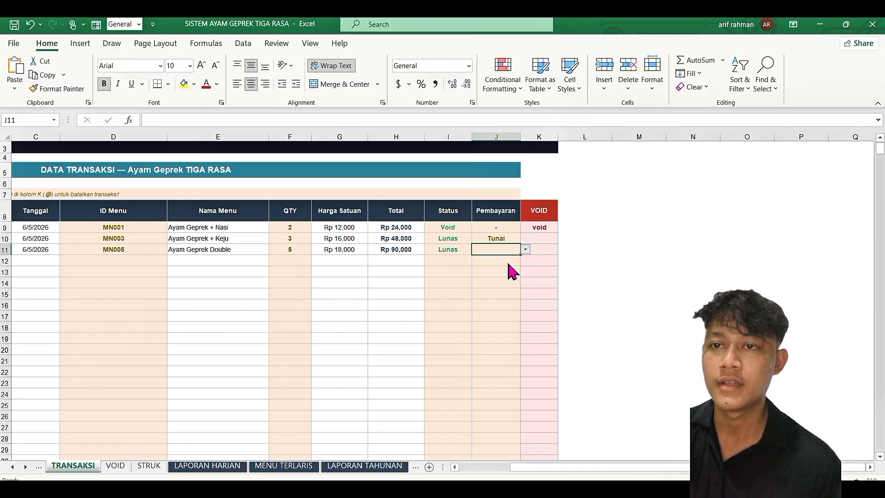
click(546, 251)
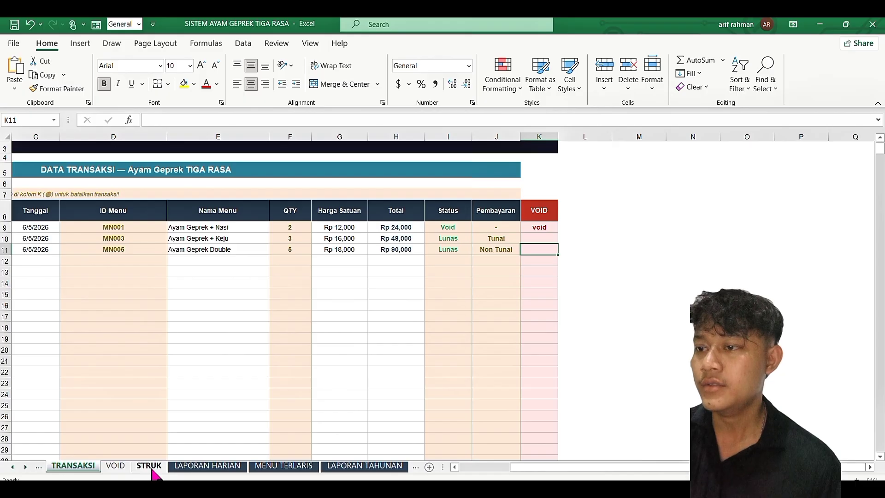
scroll(184, 410, left, 3)
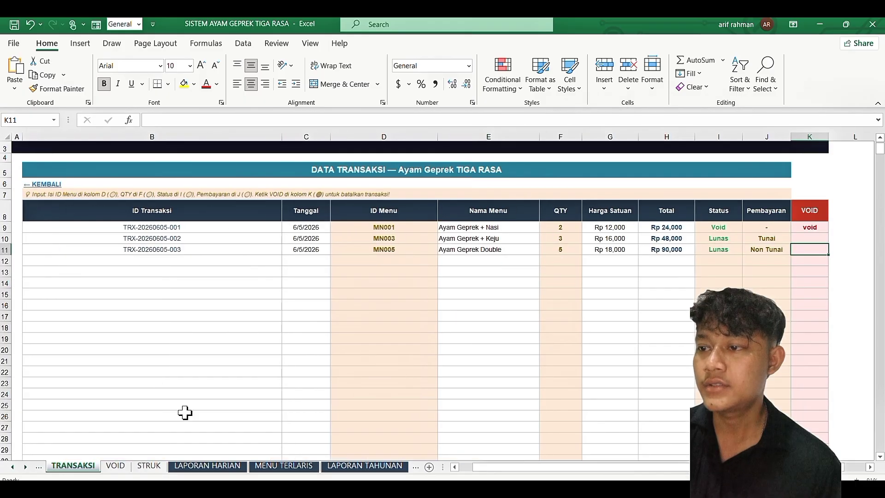
click(152, 466)
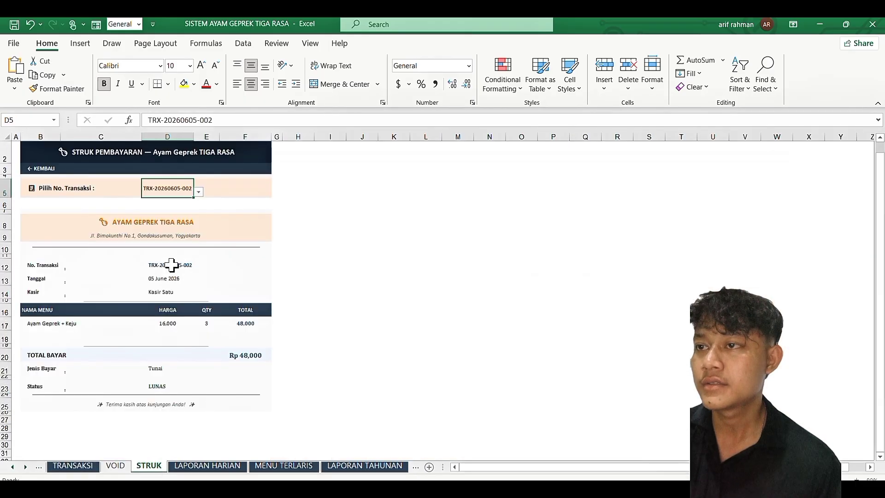
click(198, 192)
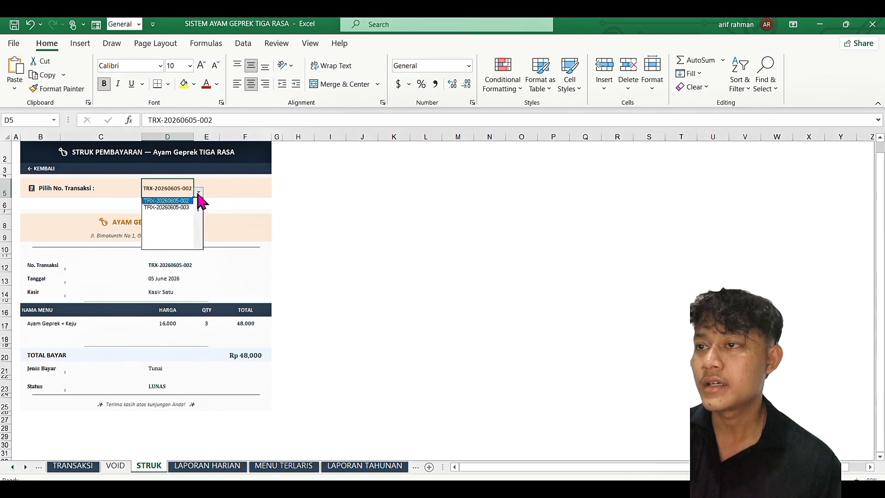
click(167, 207)
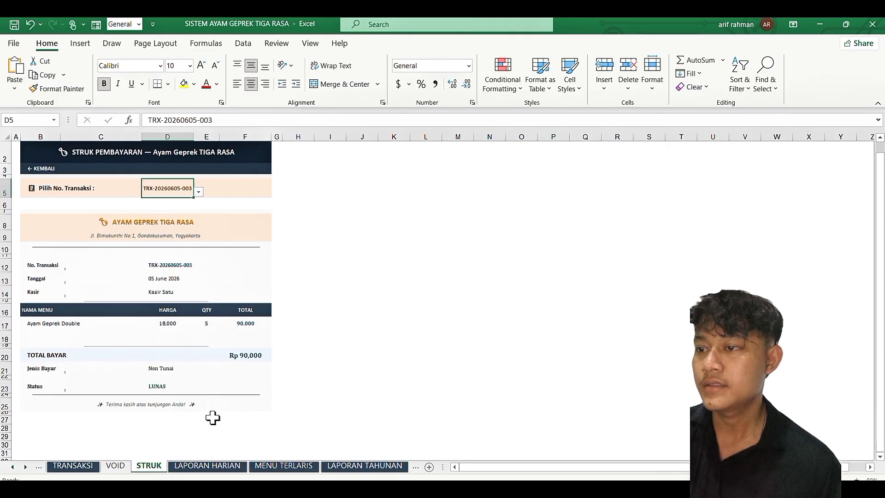
Step: Scan the LAPORAN HARIAN daily report columns and inspect row 11's quantity formula
click(204, 466)
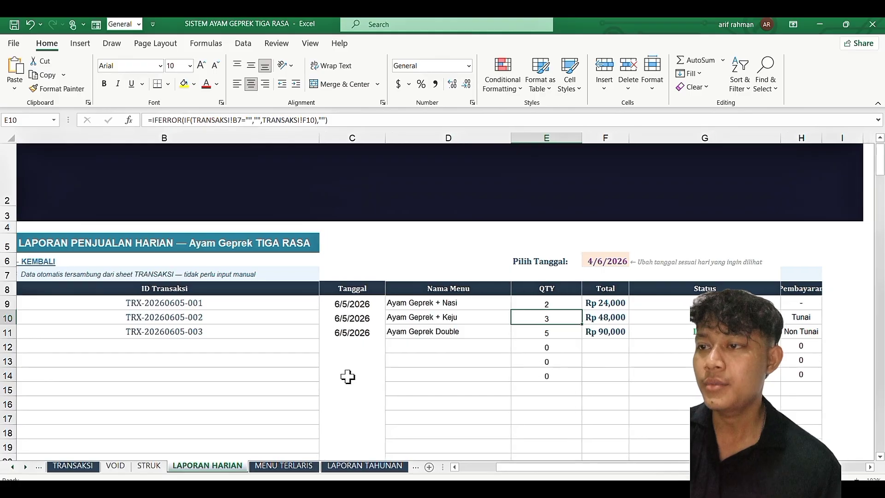
scroll(347, 376, right, 3)
scroll(347, 376, left, 2)
scroll(347, 377, left, 1)
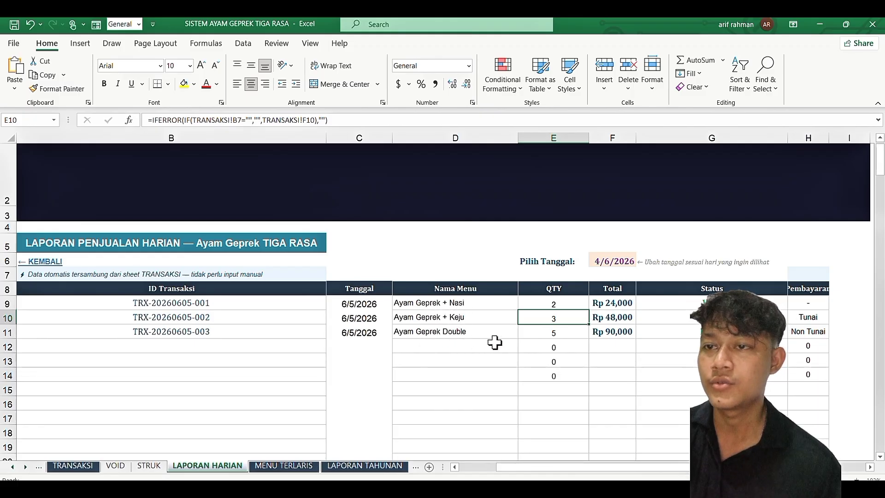
scroll(545, 353, right, 4)
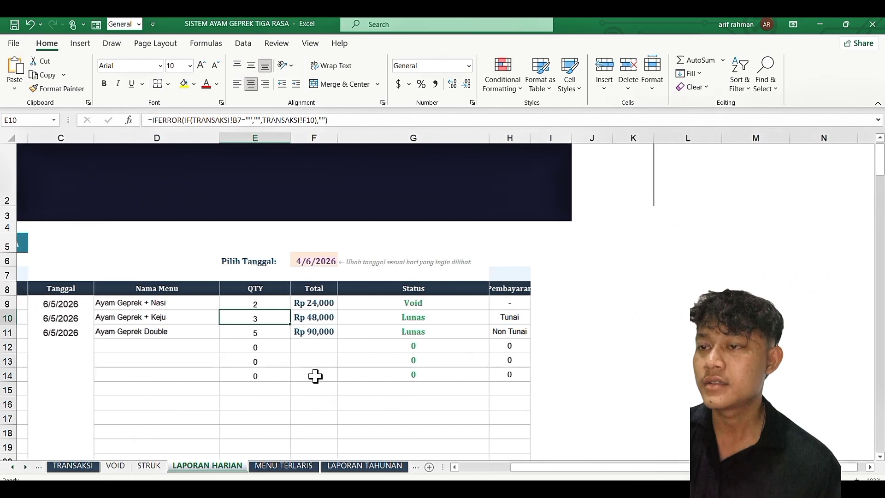
click(254, 332)
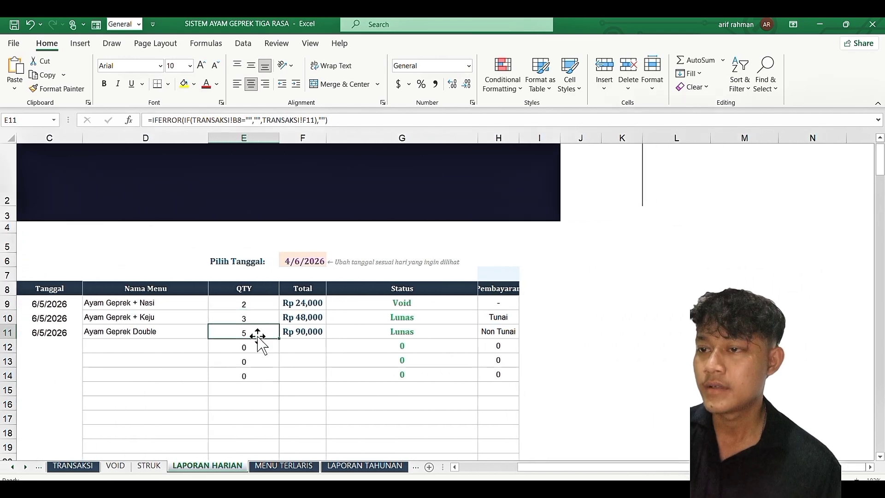
Step: Inspect the MENU TERLARIS formulas in D13, E26 and D26: Ayam Geprek Double count, revenue, items sold
click(282, 469)
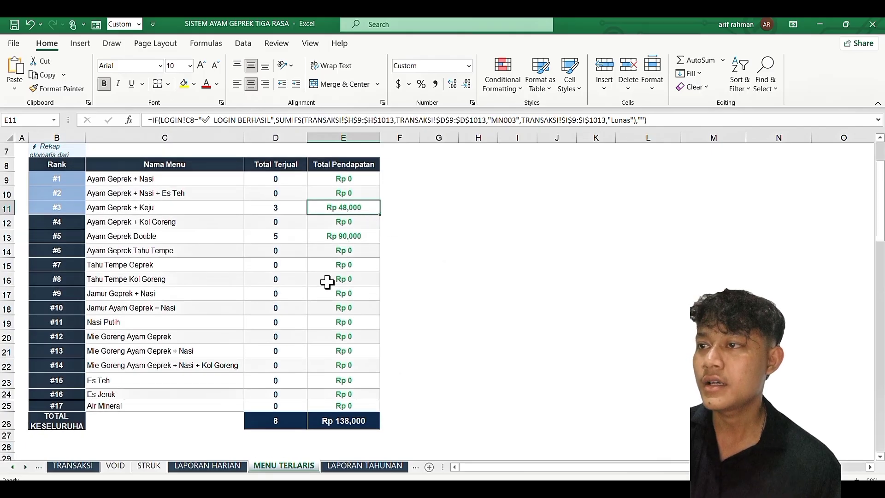
click(288, 238)
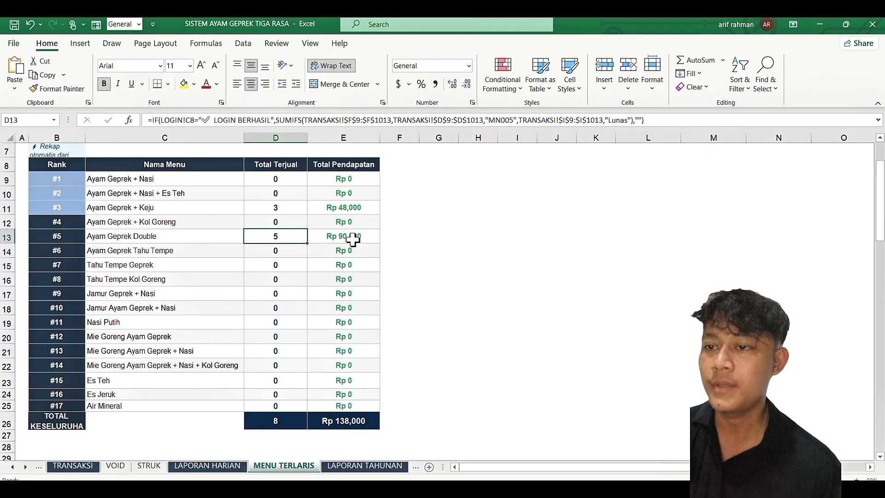
click(335, 421)
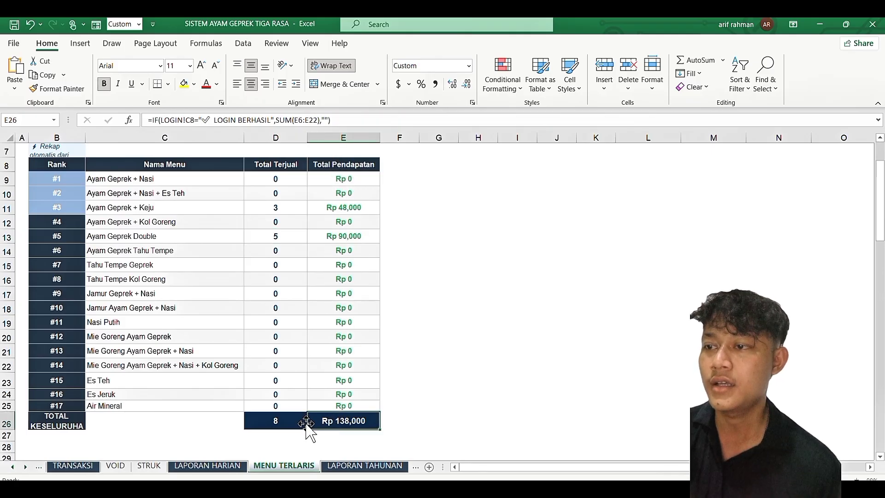
click(274, 421)
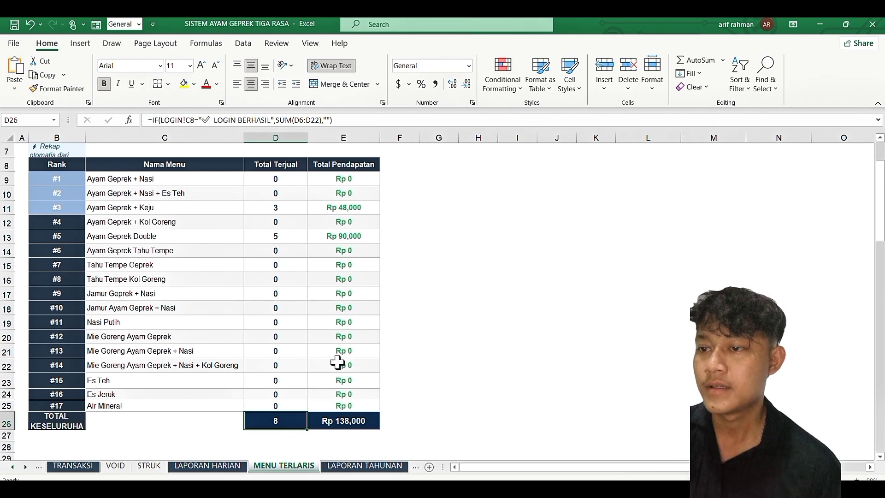
scroll(358, 421, up, 1)
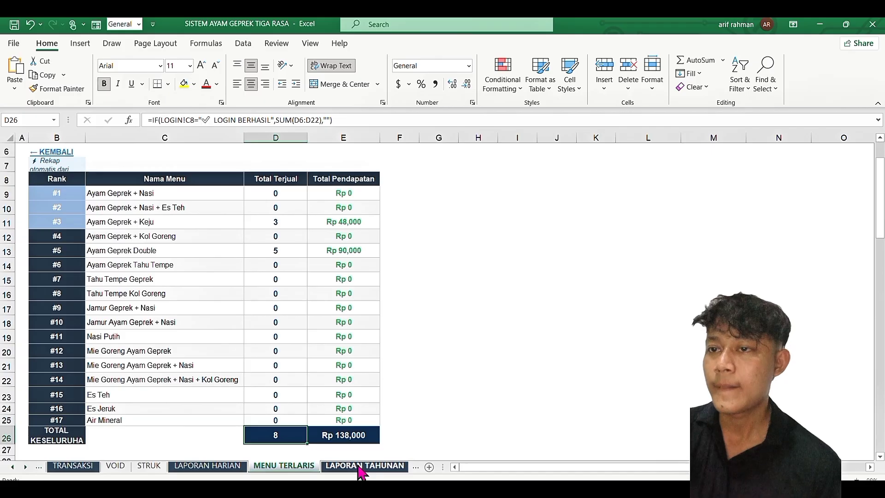
Step: On LAPORAN TAHUNAN, inspect the Juni row and its transaction-count formula
click(362, 466)
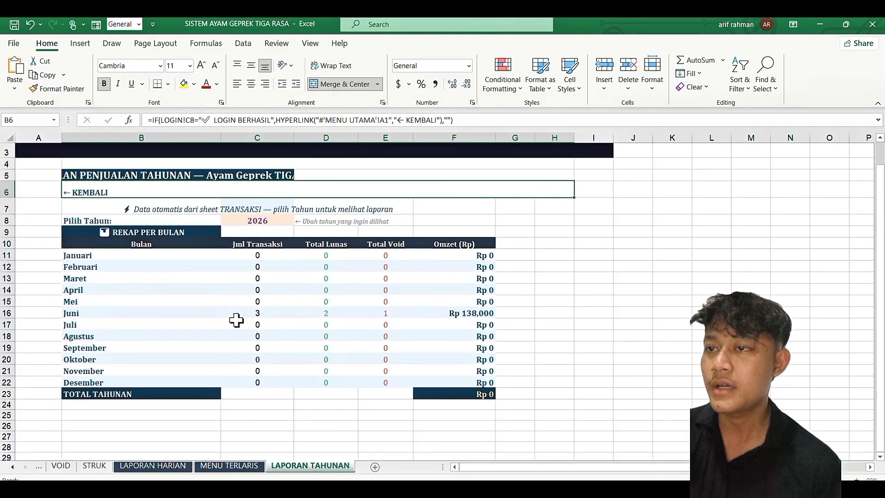
click(91, 316)
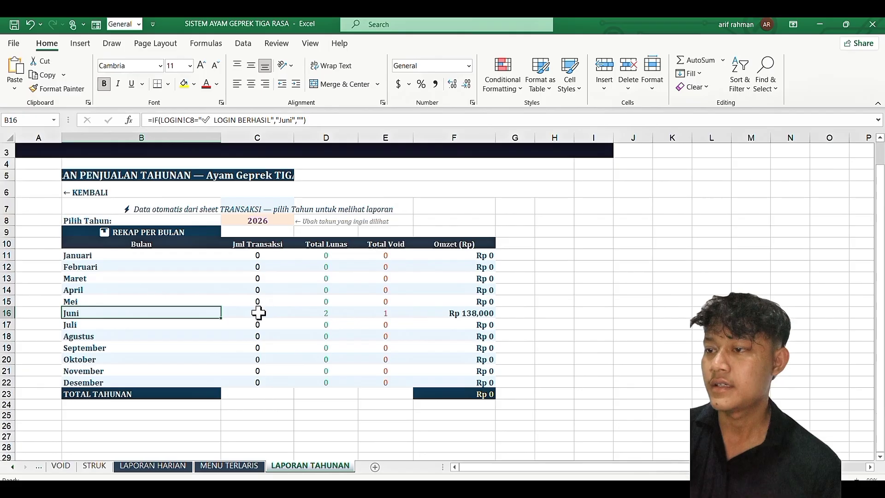
click(256, 314)
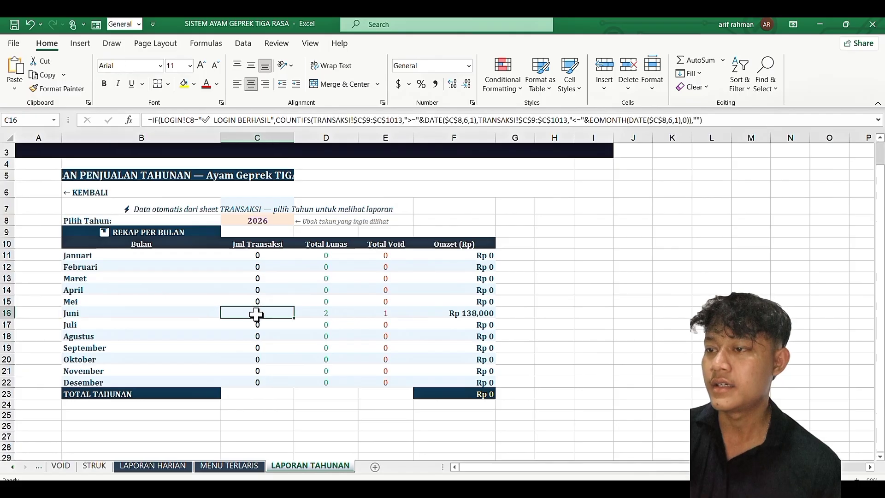
scroll(92, 474, up, 1)
Step: Compare against the TRANSAKSI sheet, then check Juni's void-count formula on the yearly report
click(76, 465)
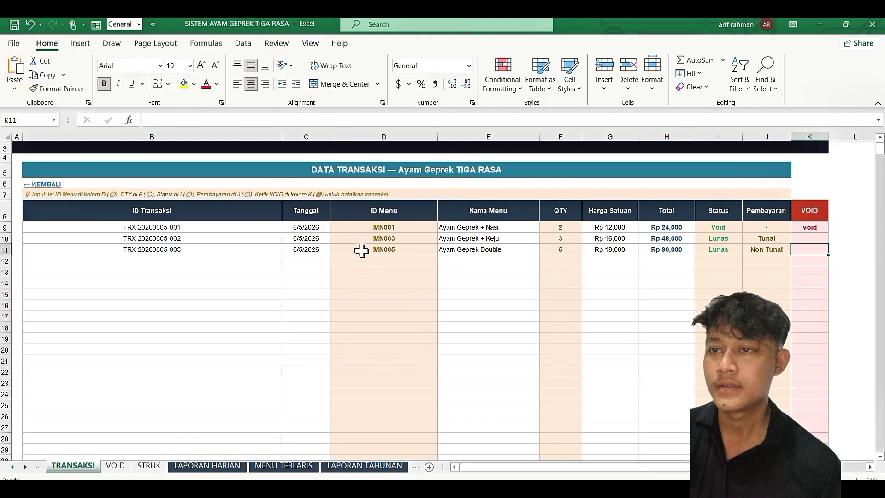
click(367, 466)
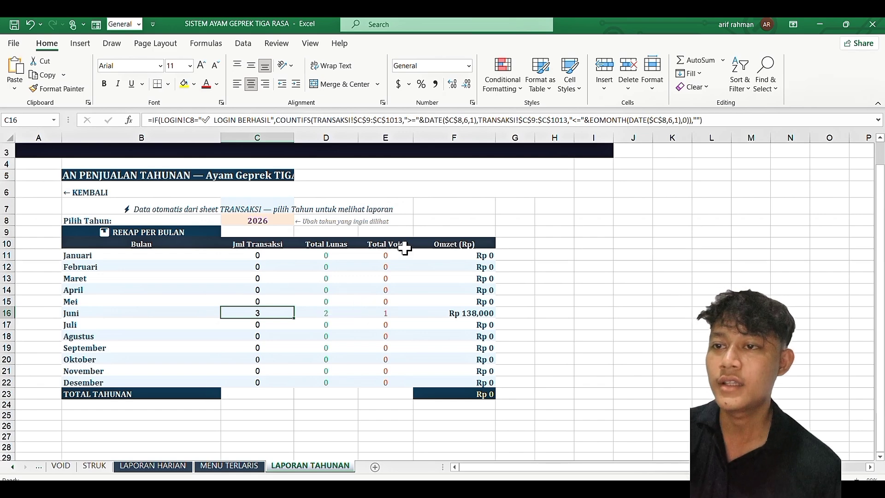
click(388, 312)
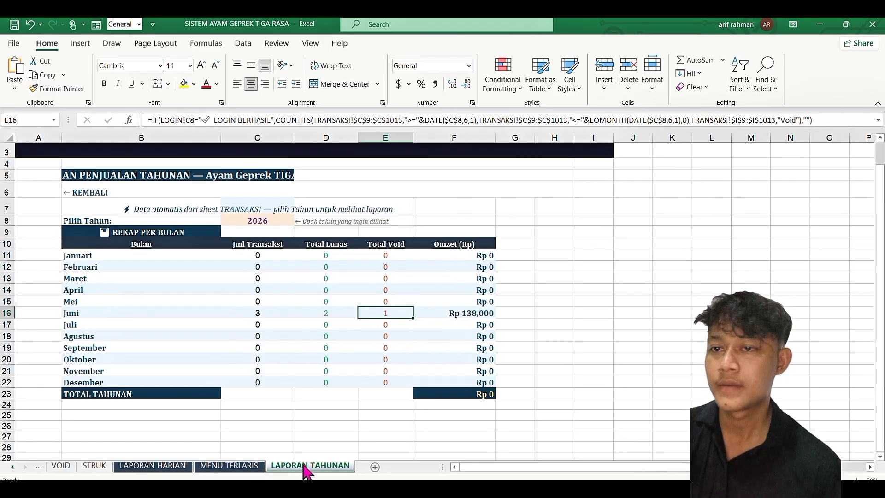
scroll(306, 467, up, 3)
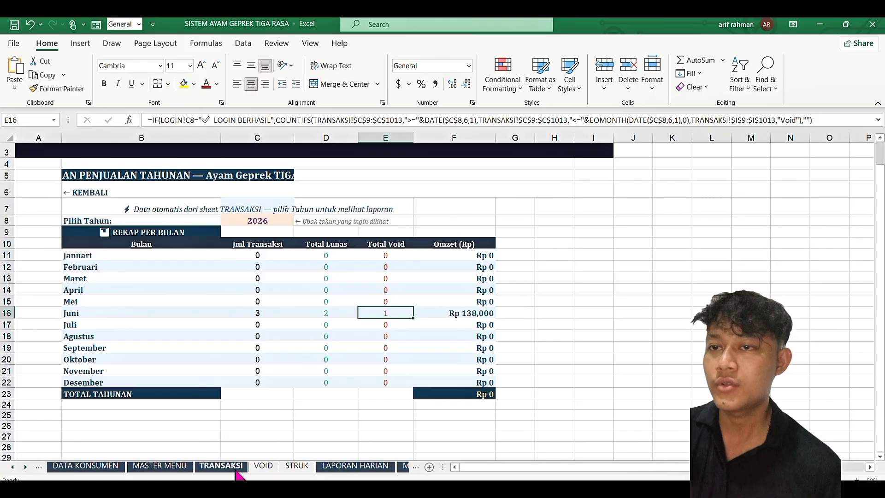
Step: Review the VOID list against LAPORAN TAHUNAN, then go back to the LOGIN sheet
click(263, 466)
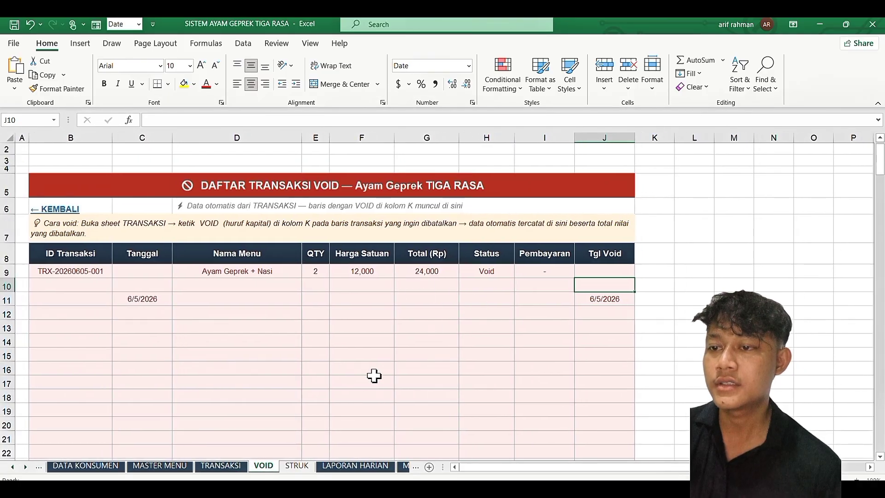
scroll(363, 474, down, 3)
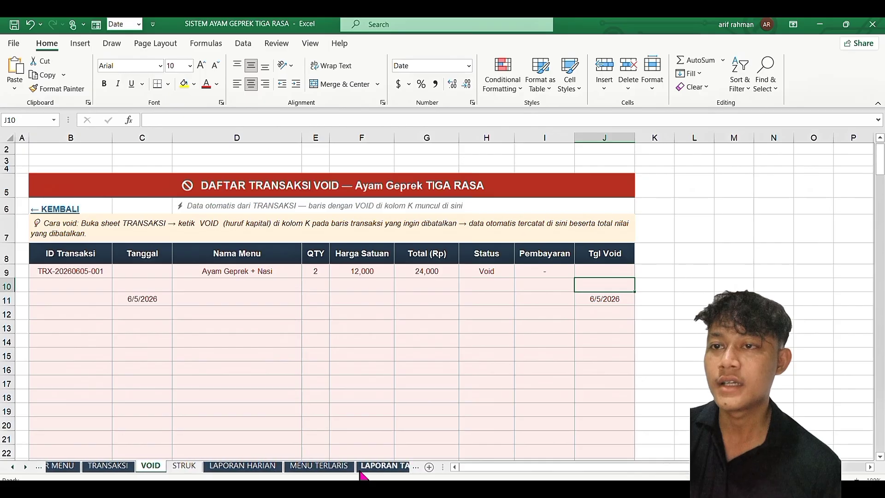
click(359, 467)
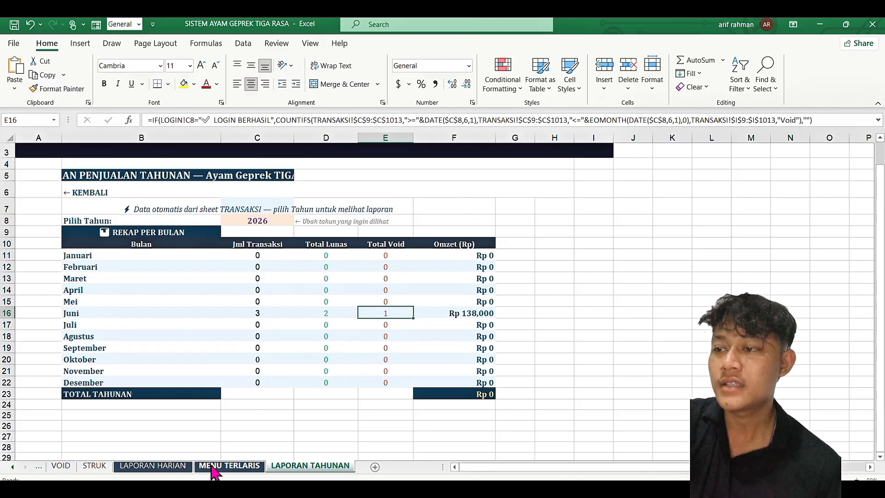
click(66, 467)
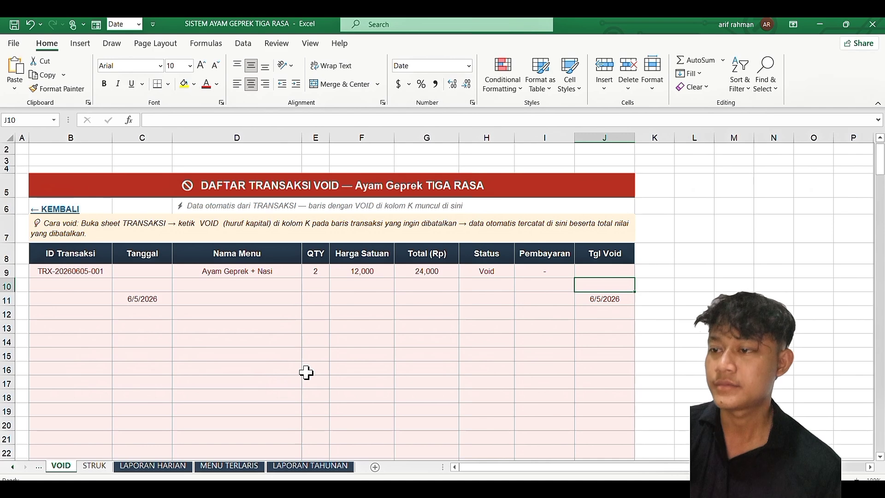
scroll(183, 467, up, 5)
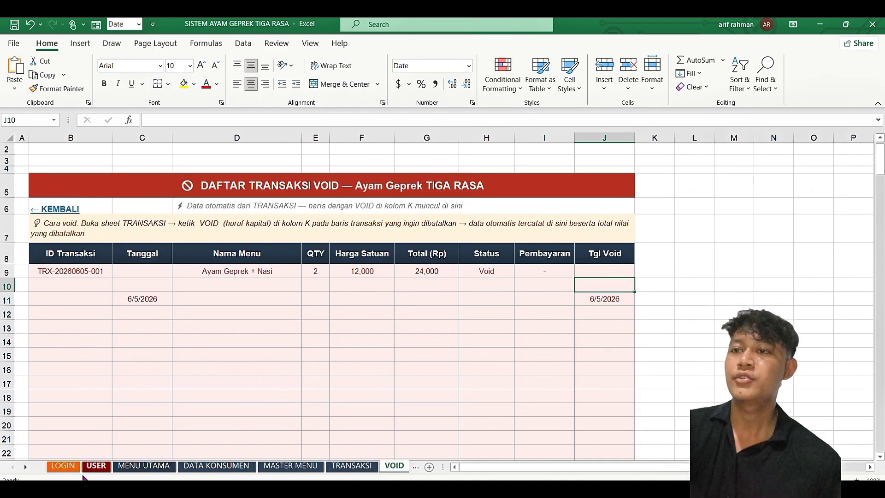
click(65, 466)
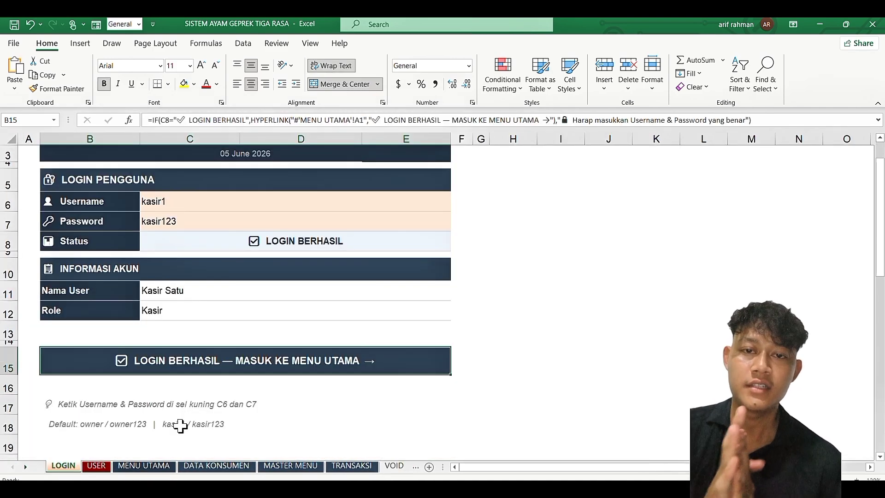